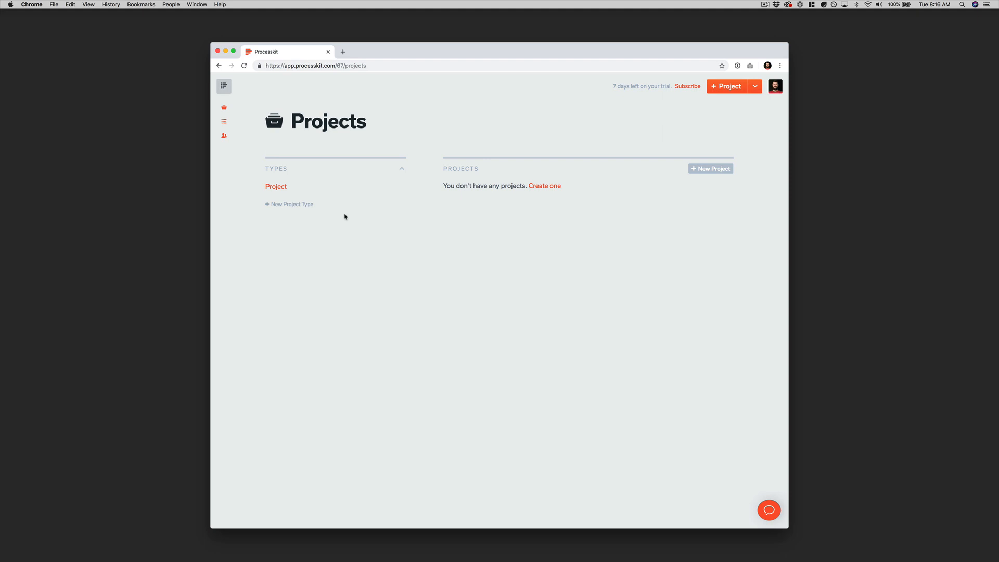
Create a new project type named "Task"
left_click(285, 192)
left_click(304, 203)
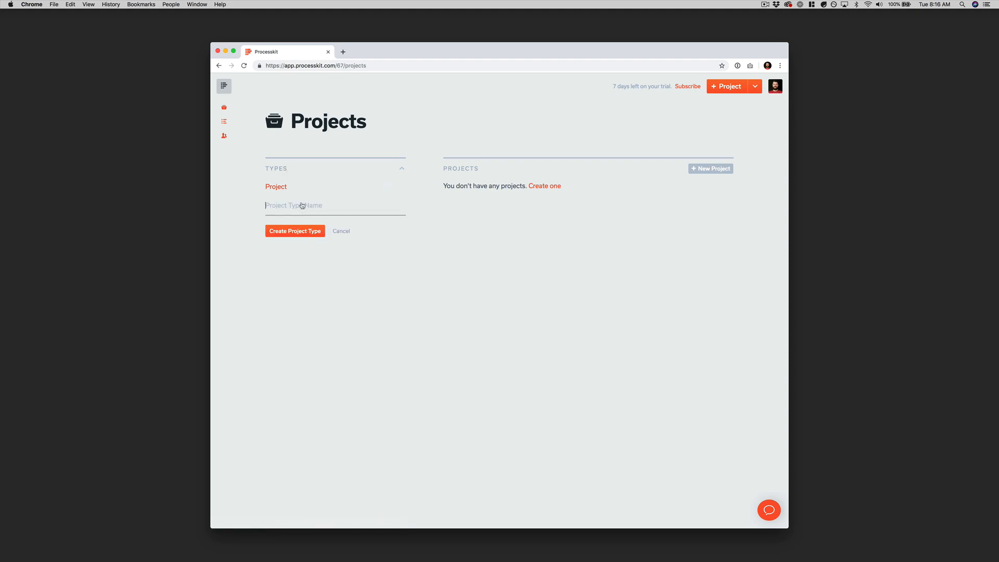
type("Task")
left_click(307, 231)
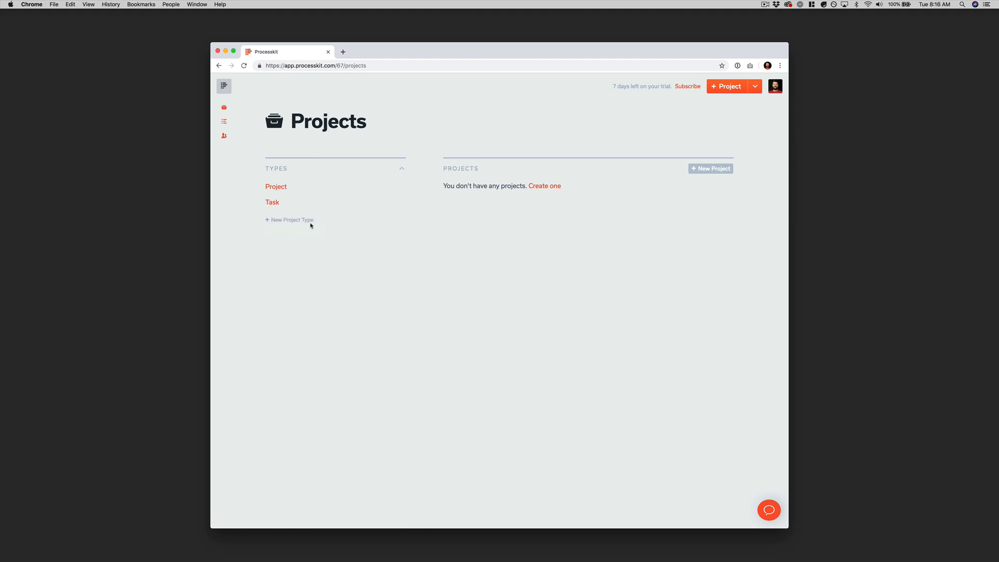
Create a project of type Task with the title "Fix the website"
left_click(754, 89)
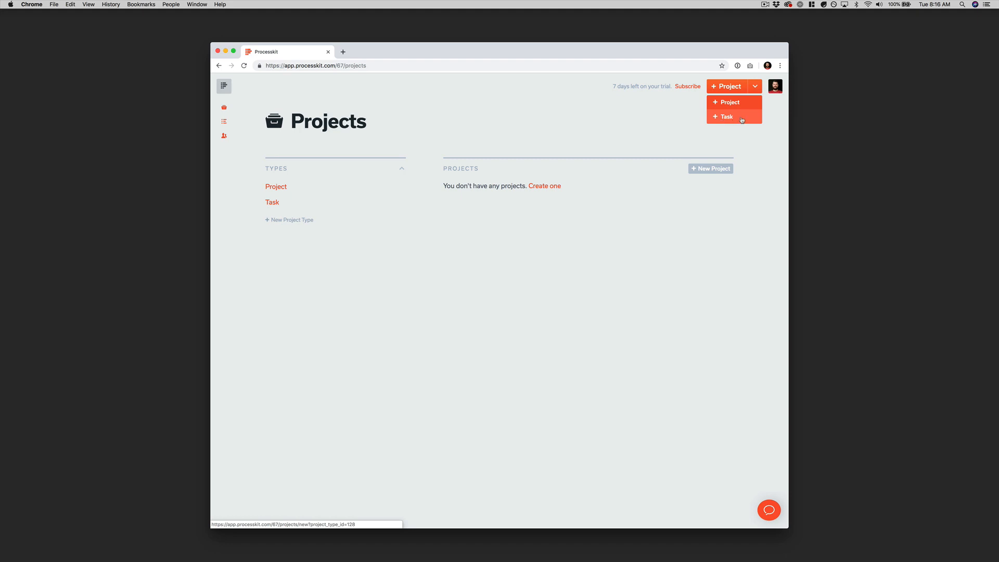
left_click(737, 120)
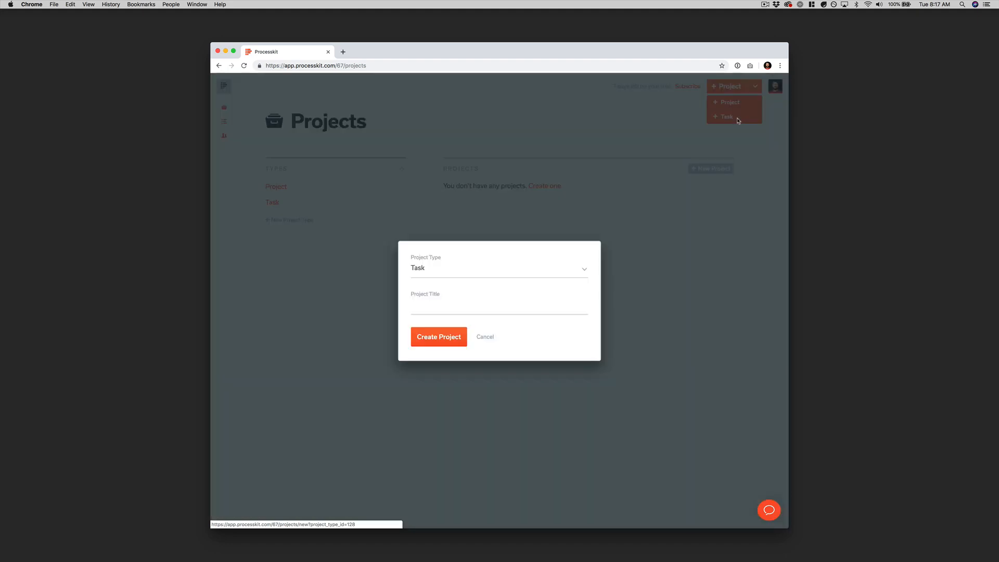
left_click(473, 310)
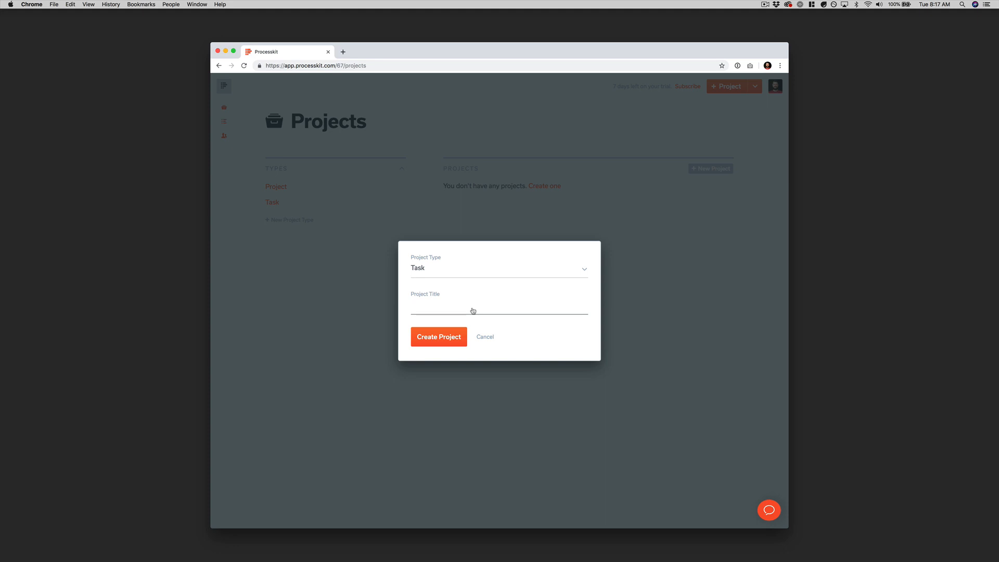
type("Fix the website")
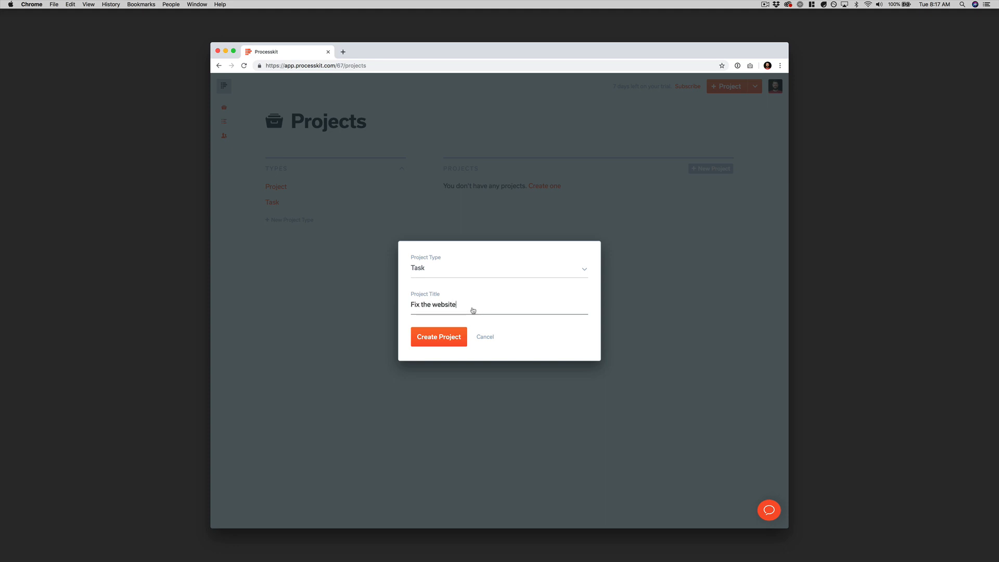
left_click(440, 338)
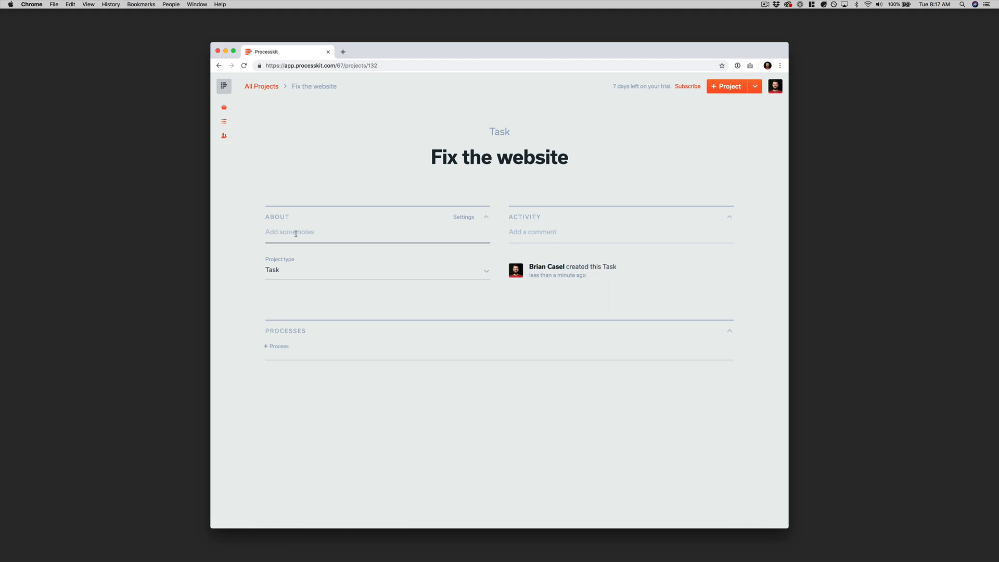
Add a process created from scratch, titled "One time process", to the Fix the website project
left_click(281, 348)
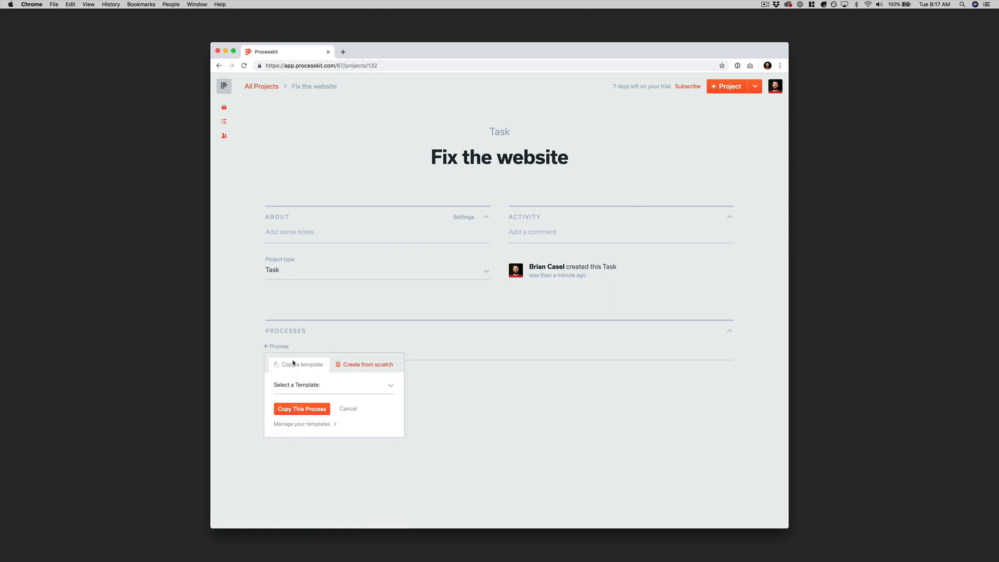
left_click(367, 365)
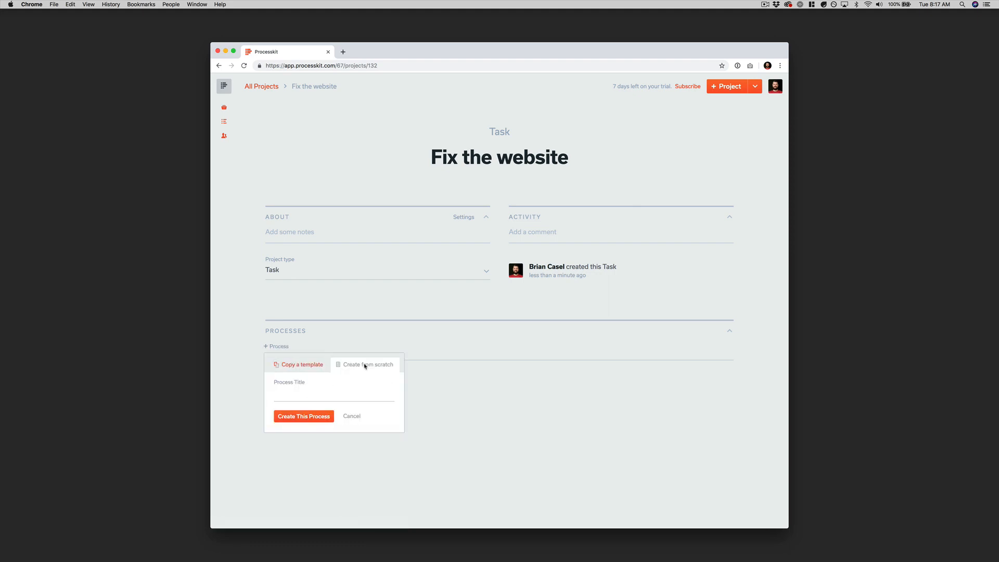
left_click(318, 396)
type("One time process")
left_click(308, 416)
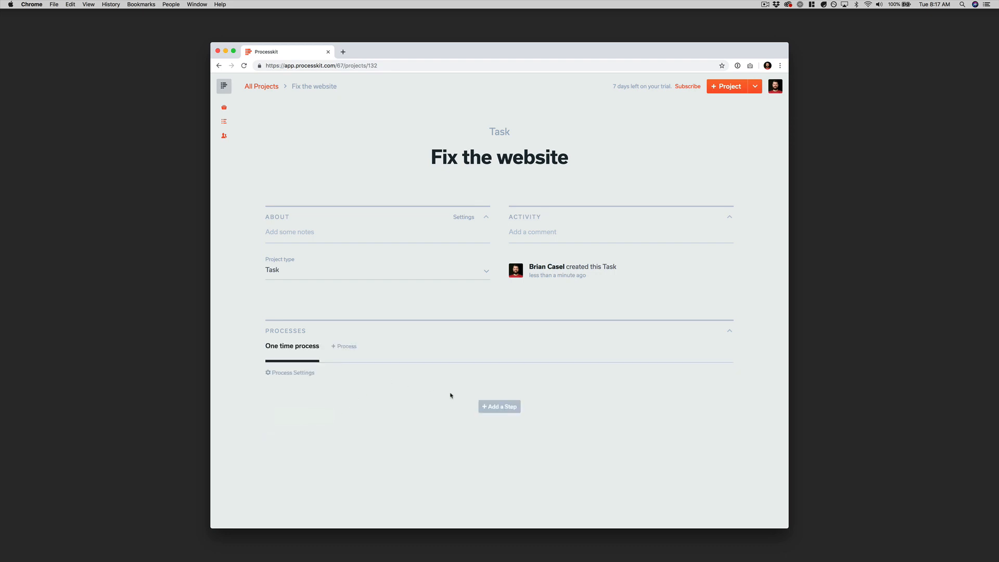
Add two steps titled "to do one" and "to do two" to the One time process
left_click(504, 407)
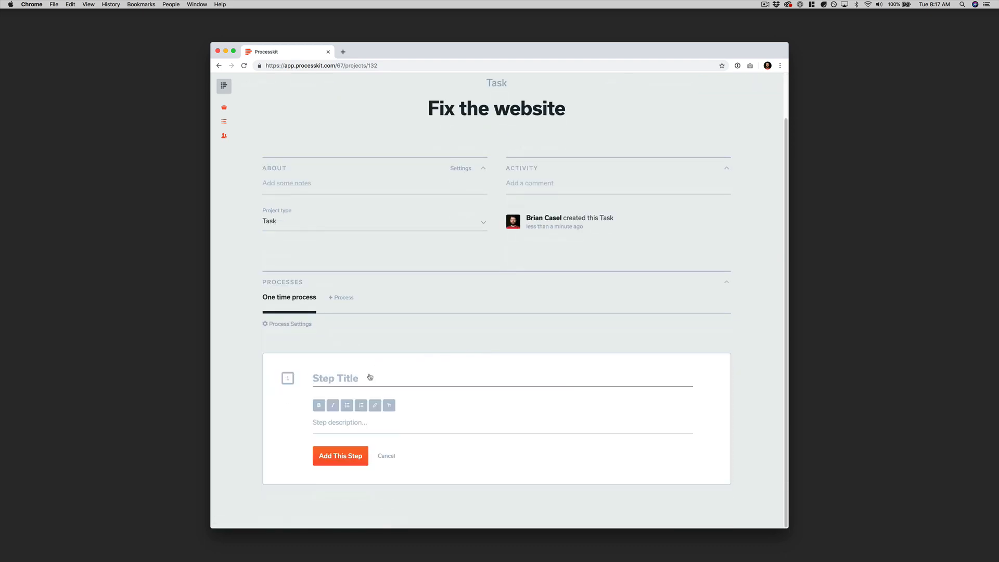
type("to do one")
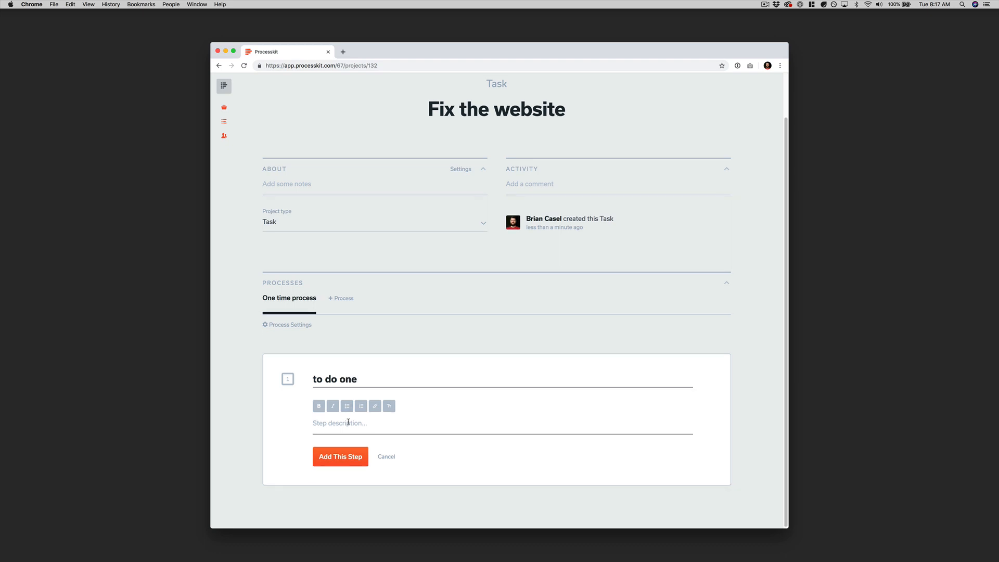
left_click(343, 456)
left_click(495, 467)
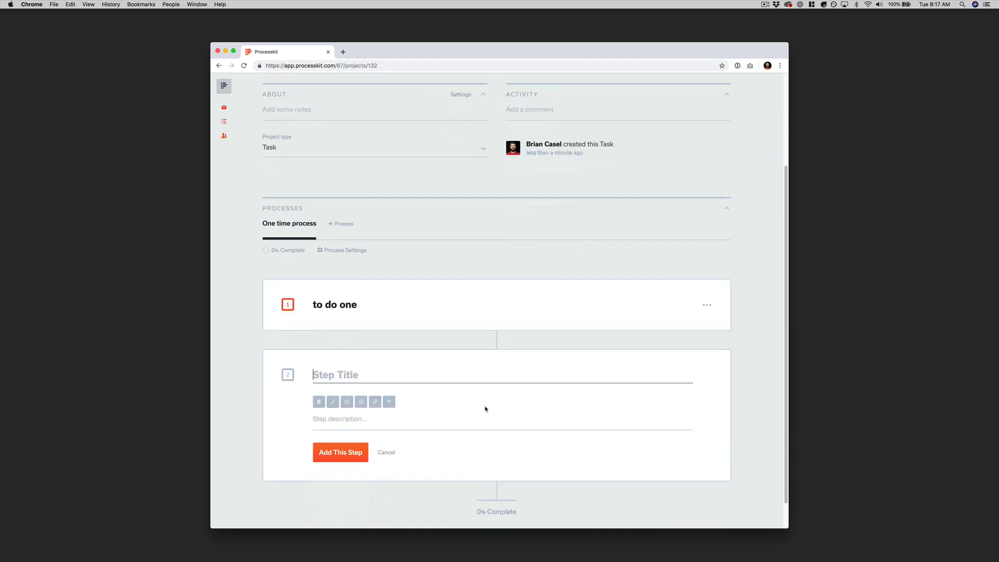
type("to do two")
key("Tab")
left_click(354, 454)
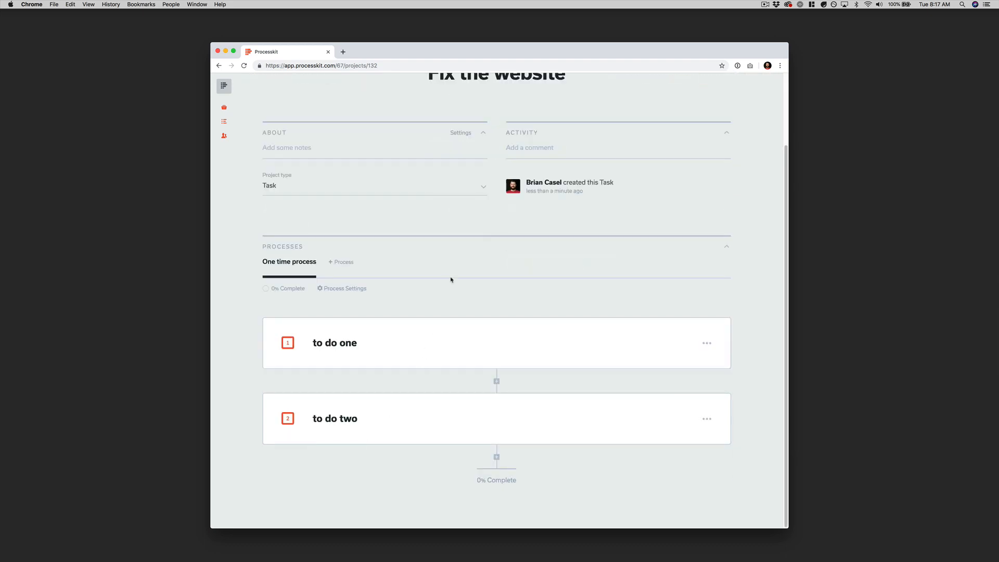
Create a reusable process titled "Task Process" in the account's list of processes
scroll(452, 280, "up", 3)
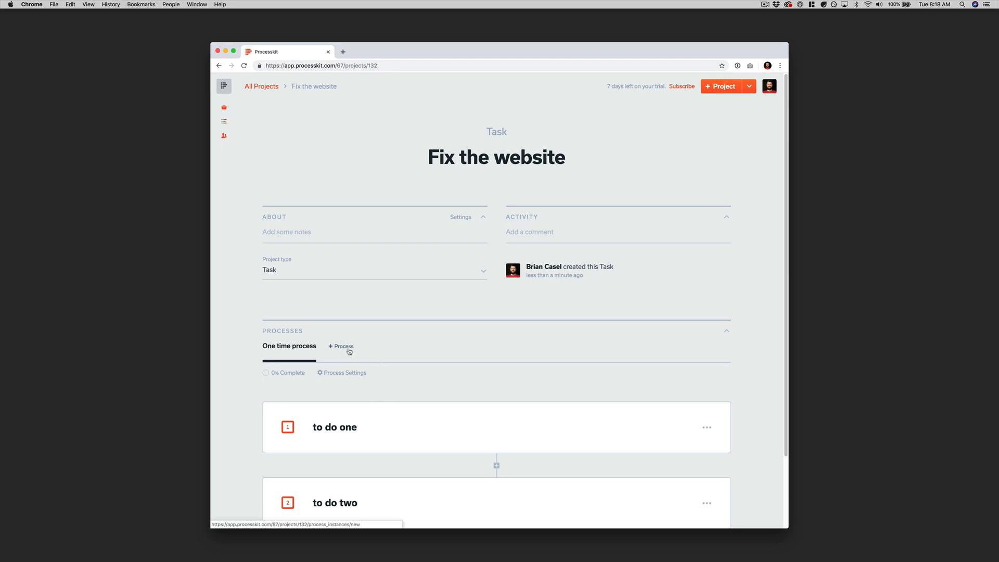
left_click(262, 87)
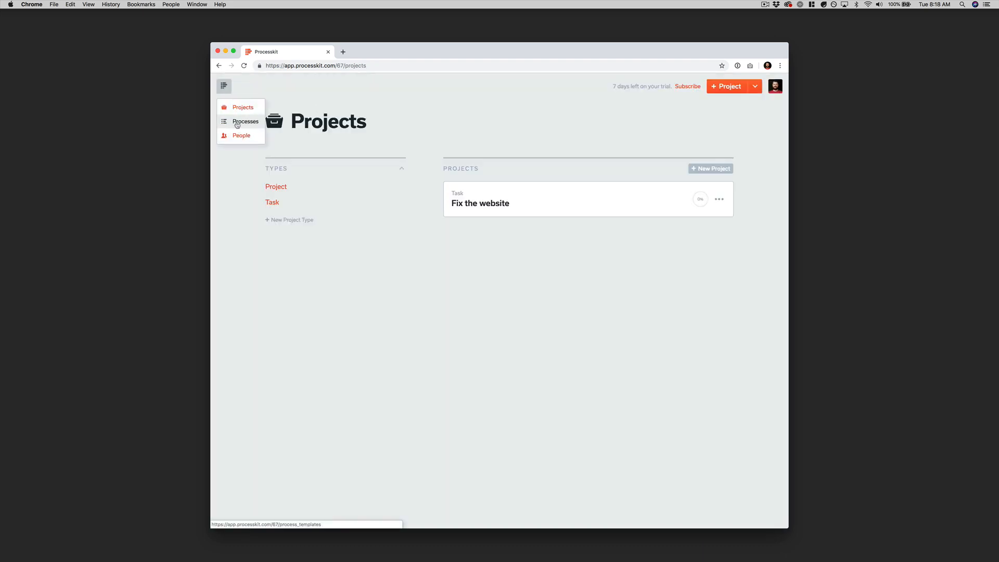
left_click(235, 123)
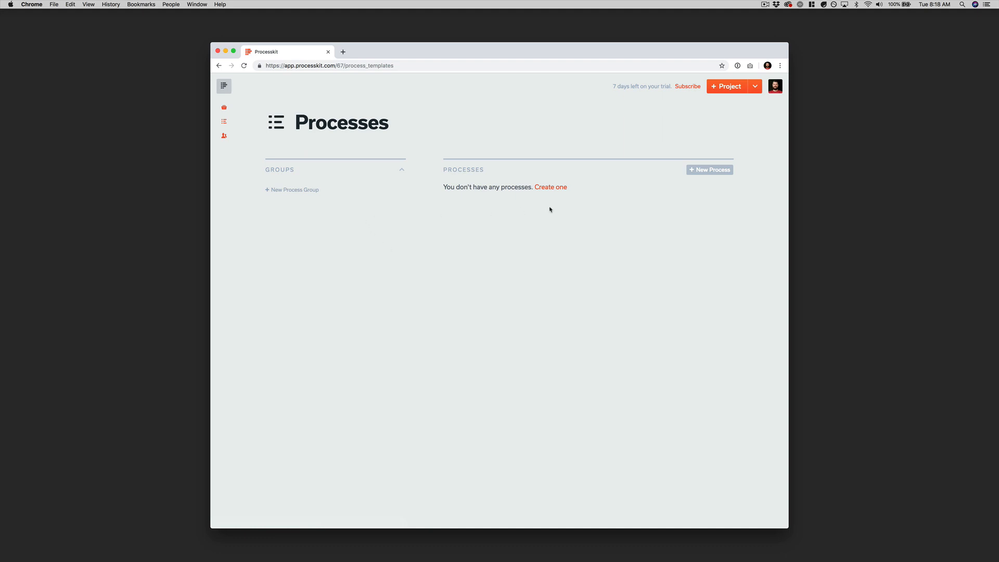
left_click(703, 170)
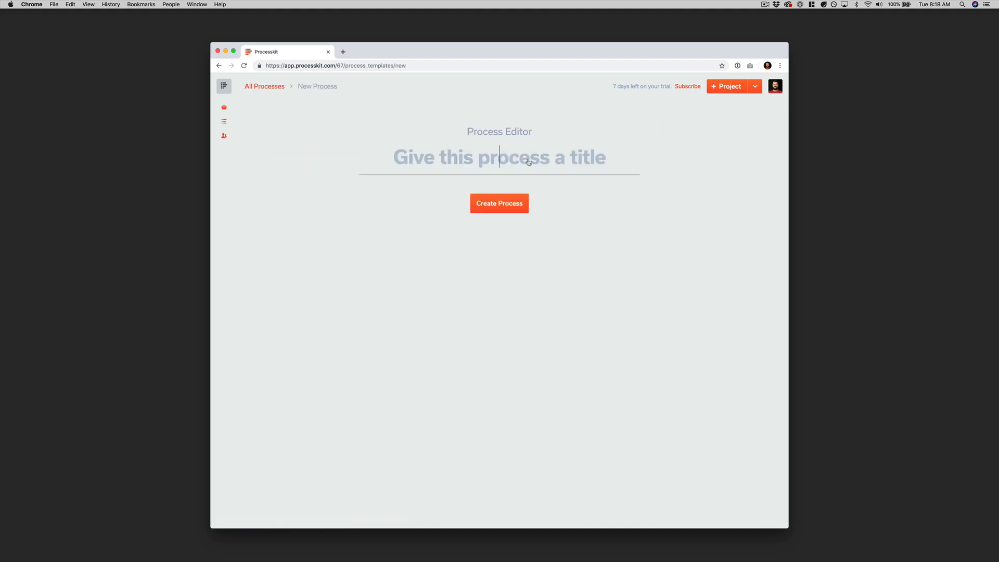
type("Task P")
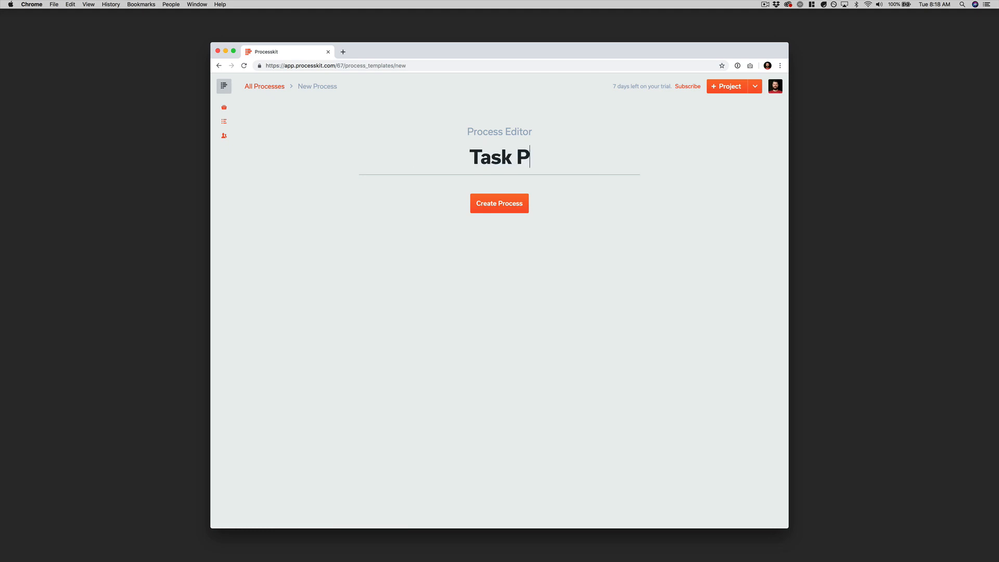
type("rocess")
key("Return")
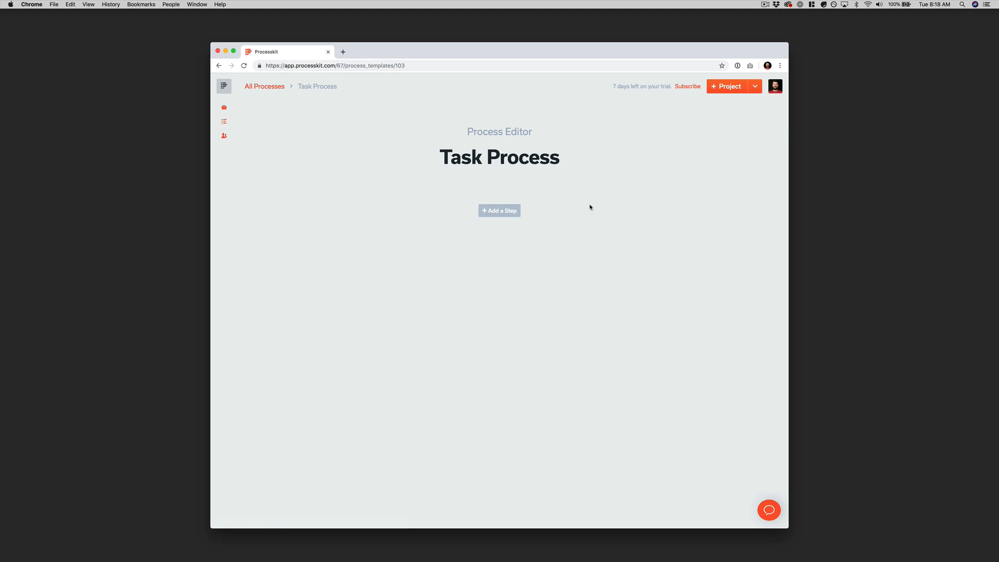
Add a first step titled "Turn our billing timer" to Task Process
left_click(507, 210)
type("Turn ")
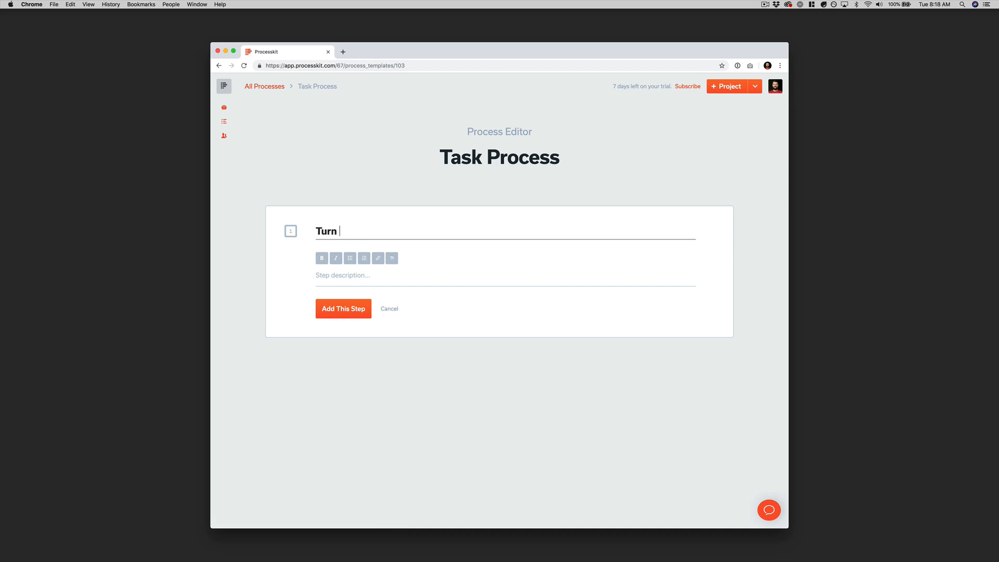
type("our billing timer")
left_click(354, 308)
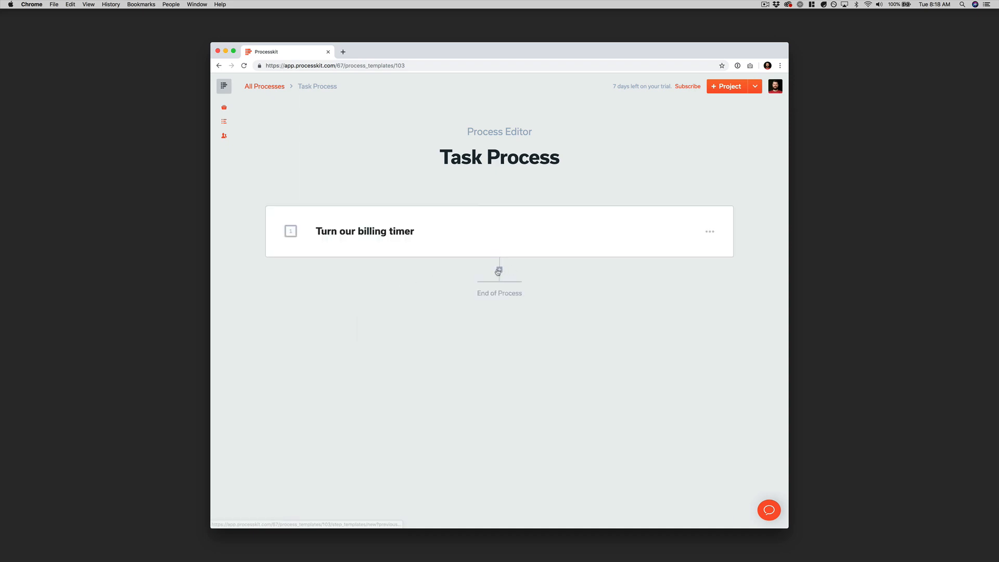
Add the steps "Notify a manager" and "Invoice the client" at the end of Task Process
left_click(499, 270)
type("Noti")
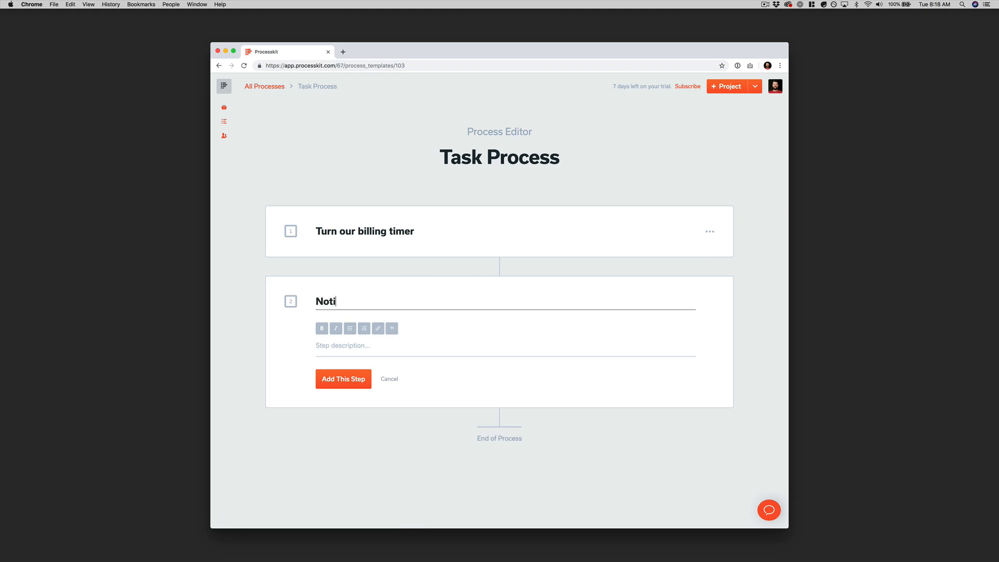
type("fy a manager")
left_click(343, 379)
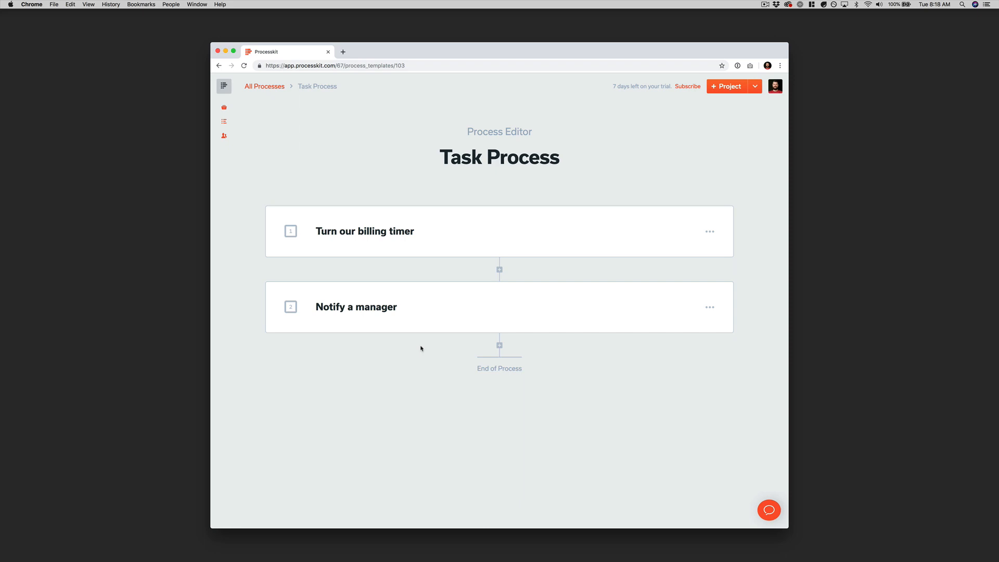
left_click(500, 345)
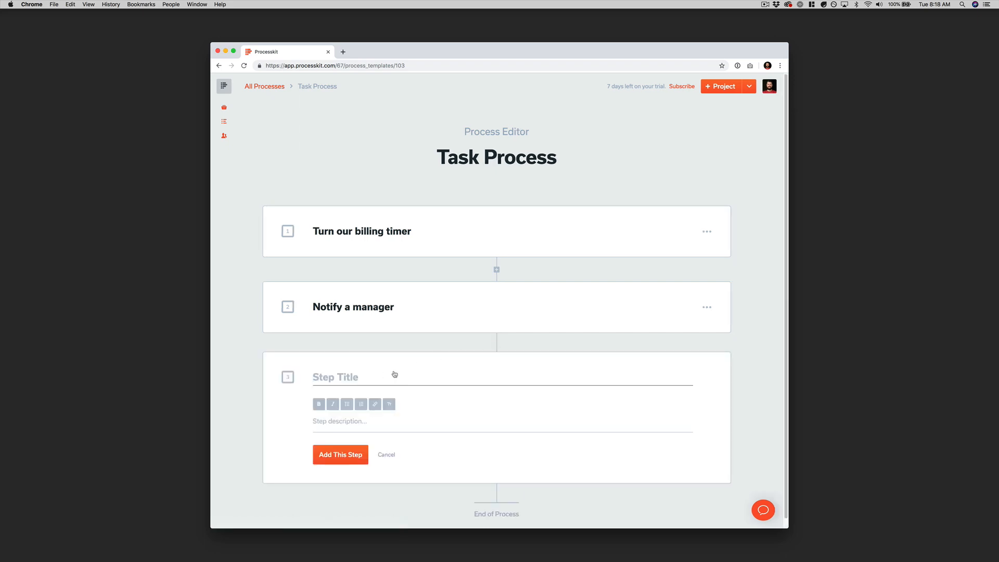
type("Invoice the client")
left_click(343, 456)
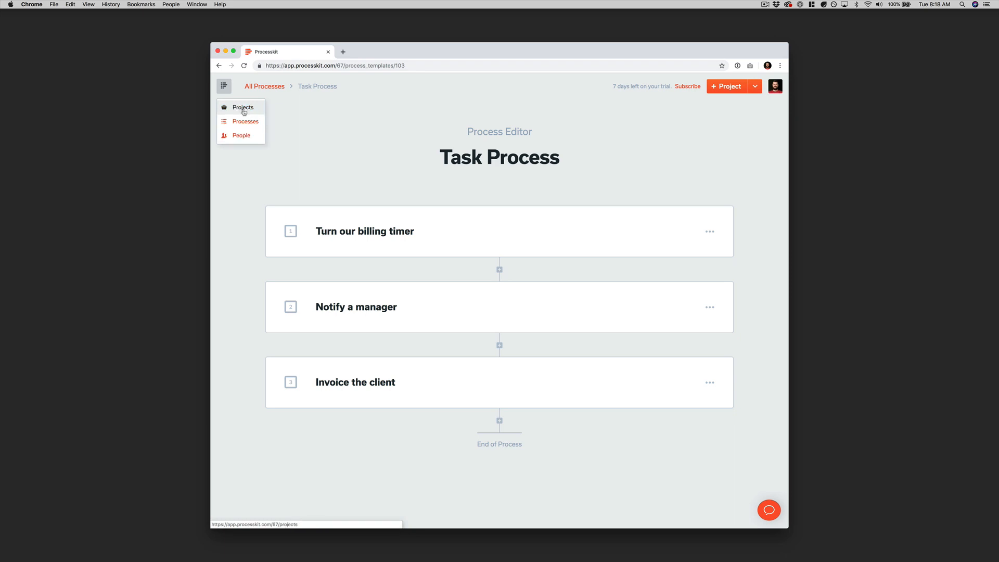
Add Task Process as a preloaded process in the settings of the Task project type
left_click(243, 110)
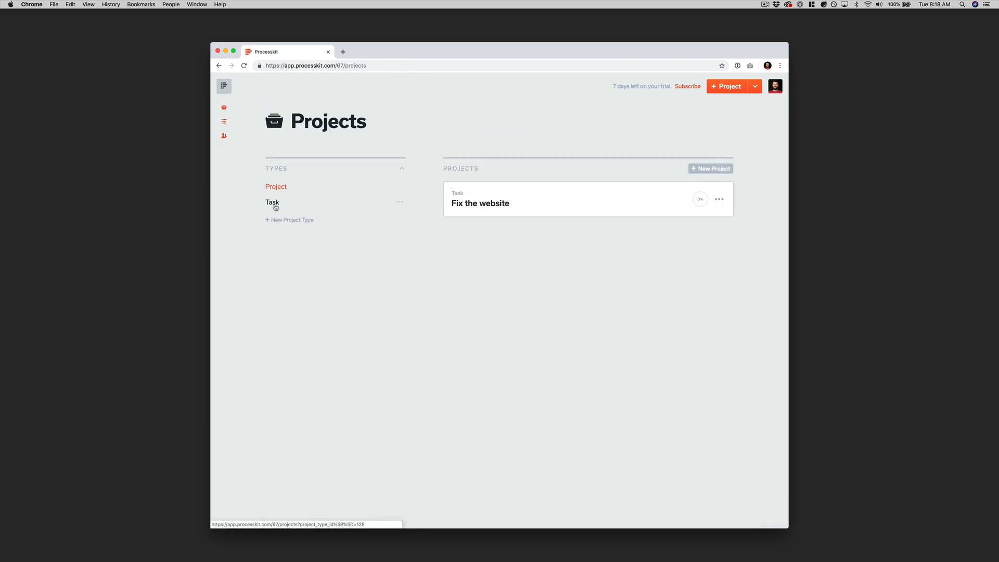
left_click(399, 204)
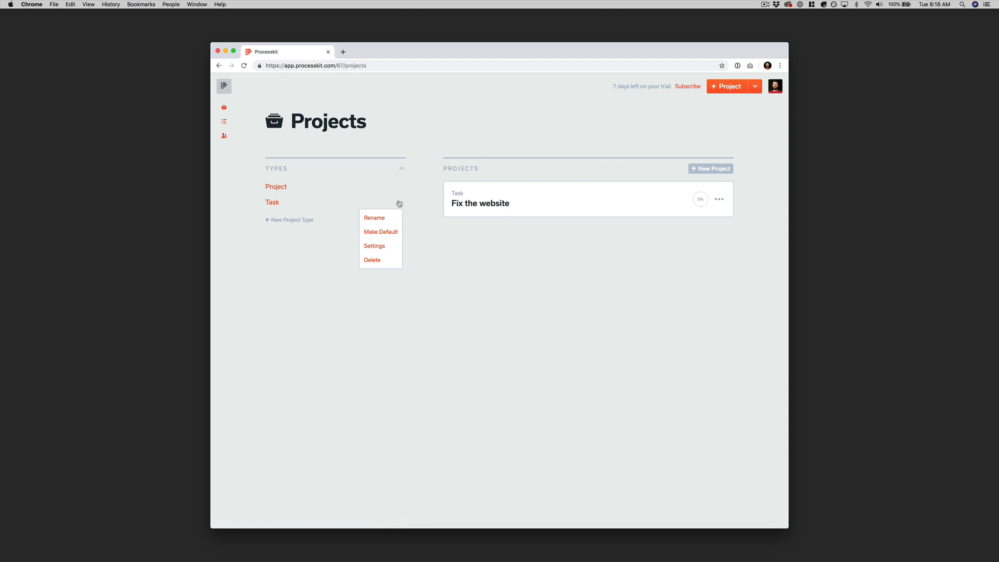
left_click(383, 247)
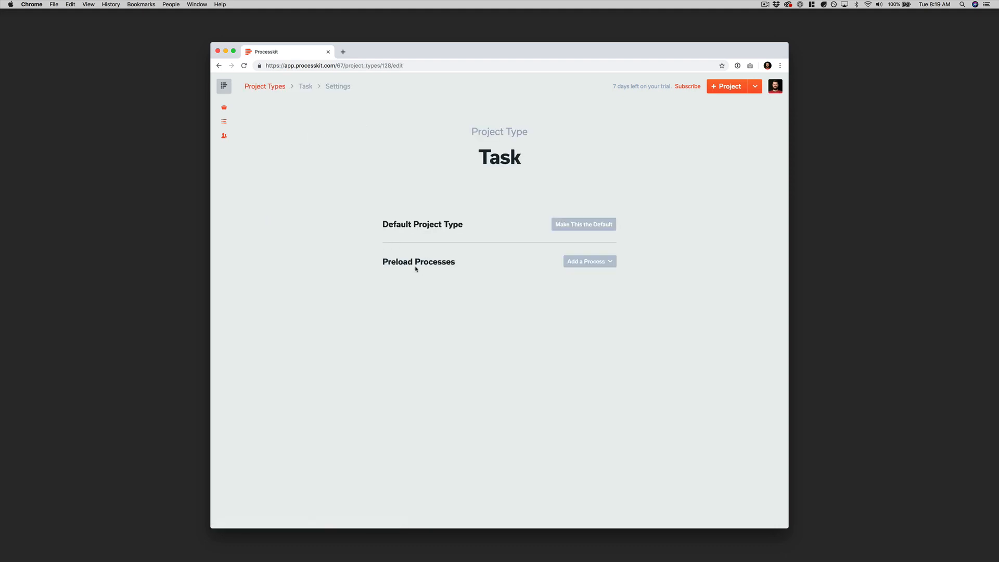
left_click(596, 262)
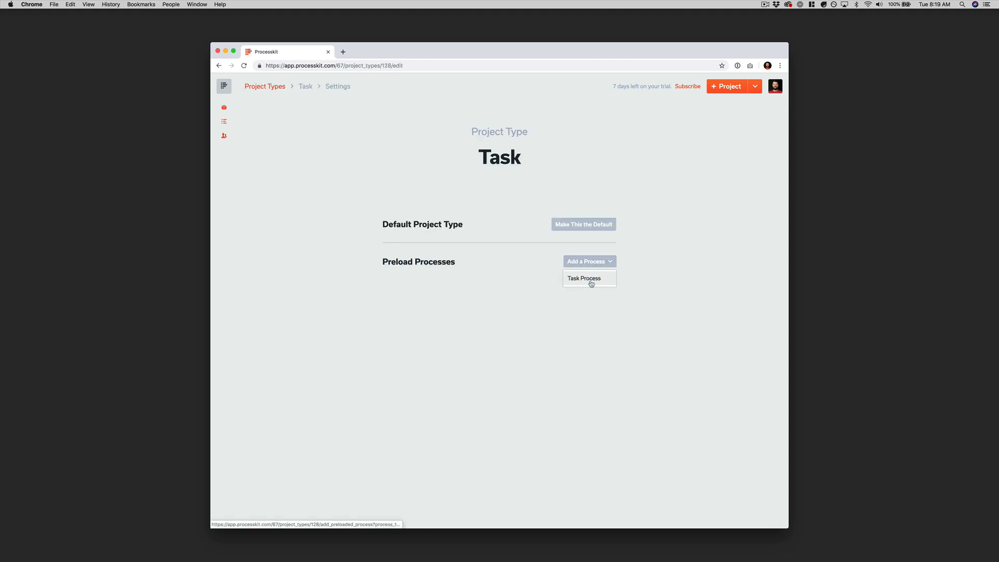
left_click(592, 284)
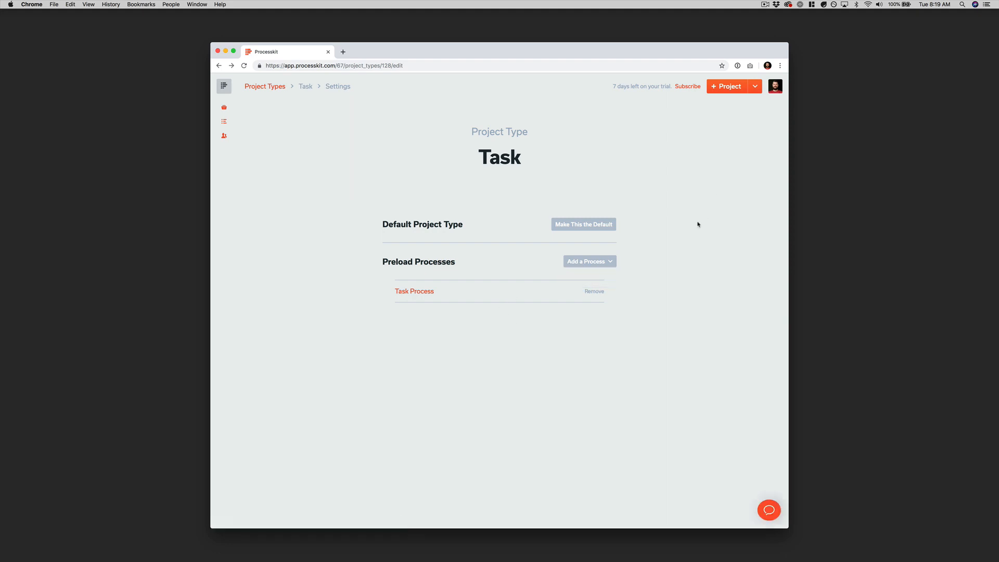
Create another project of type Task with the title "Prune the email list" and view its process steps
left_click(755, 86)
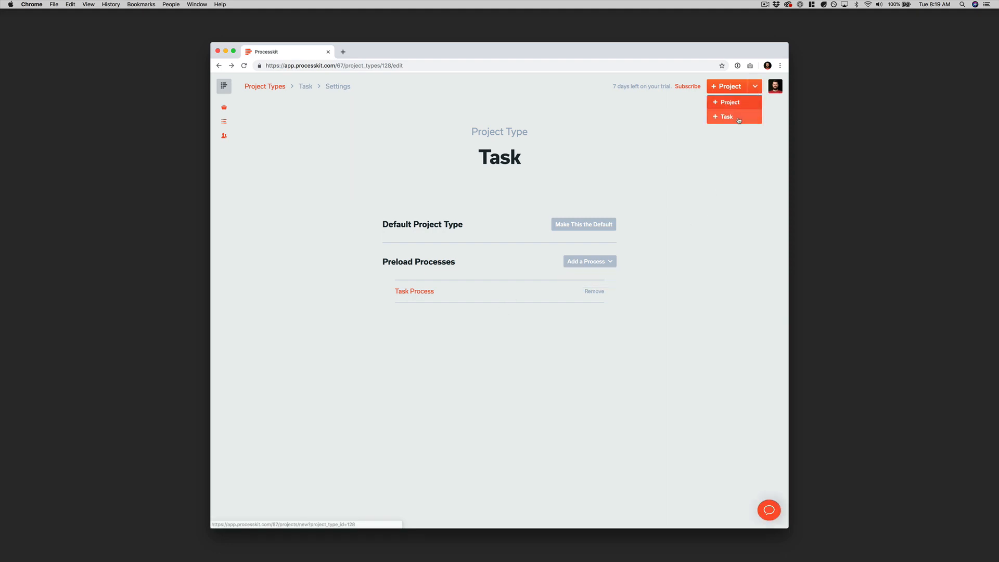
left_click(739, 118)
left_click(457, 307)
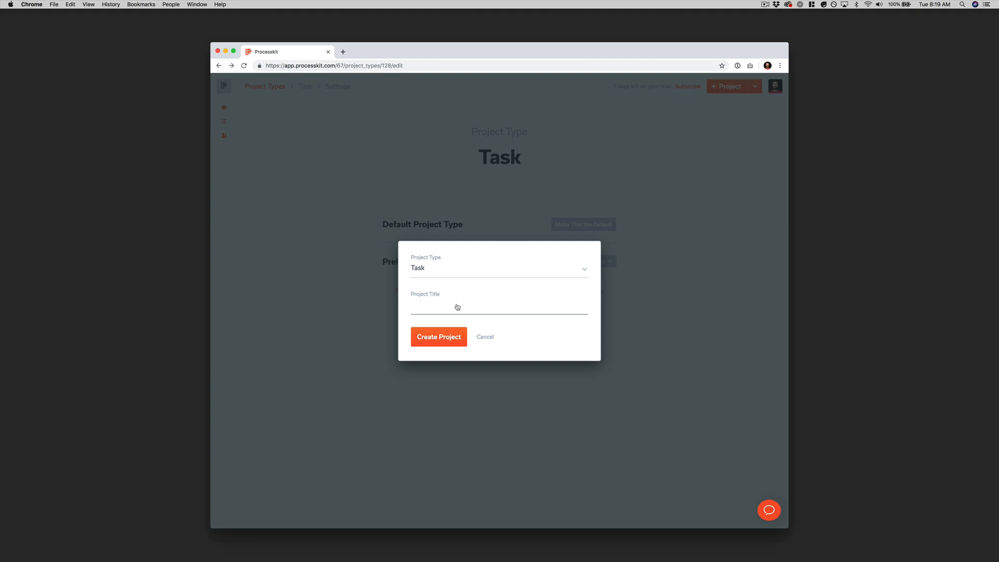
type("Prune the email list")
left_click(447, 337)
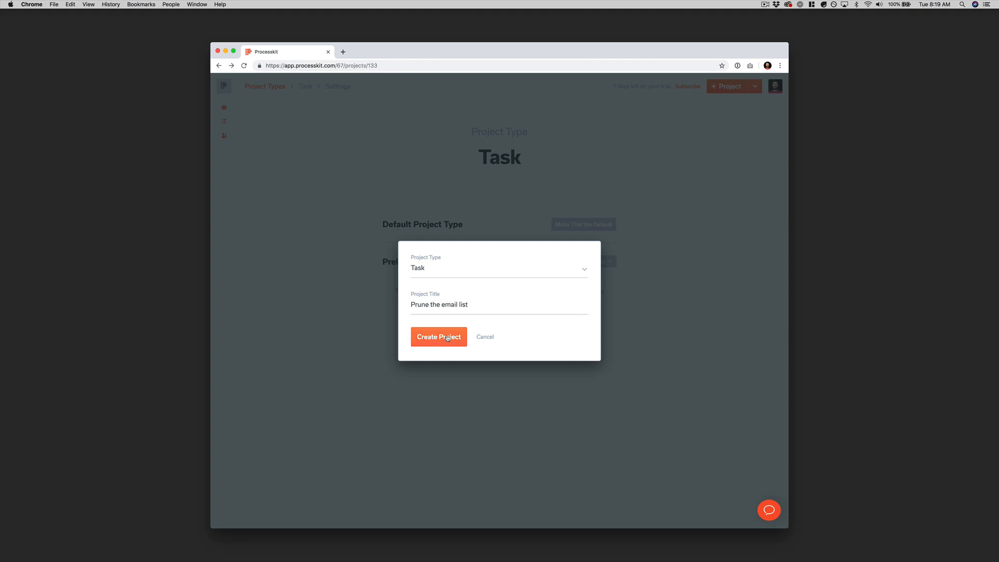
scroll(464, 334, "down", 2)
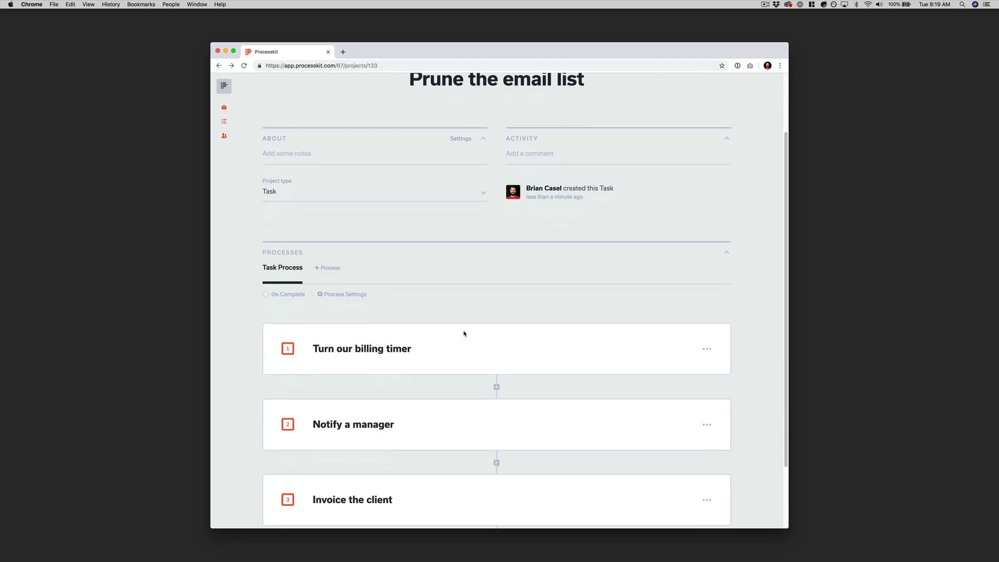
Insert a step titled "Open the email software" directly after "Turn our billing timer" in this project's Task Process
scroll(464, 334, "down", 2)
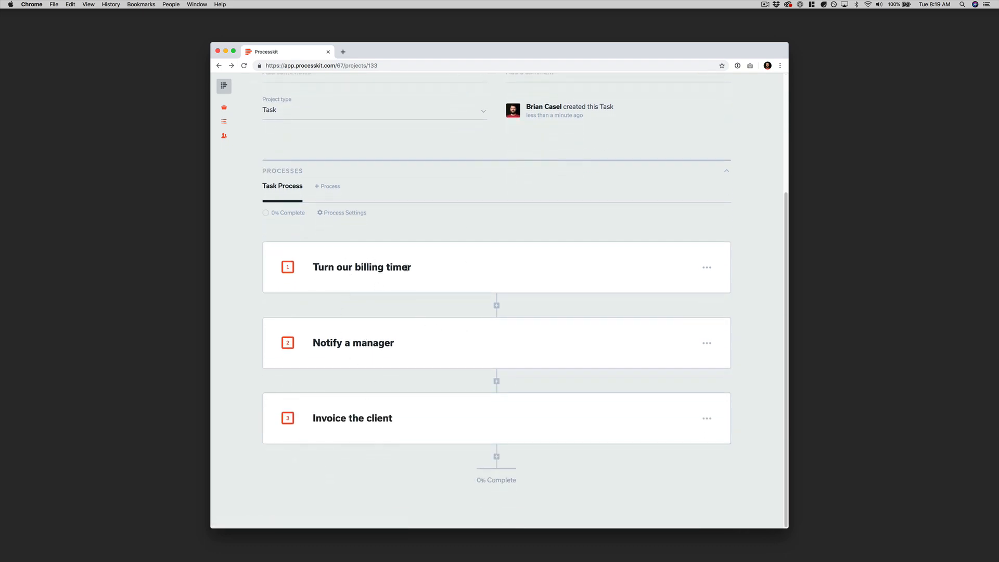
scroll(410, 314, "up", 3)
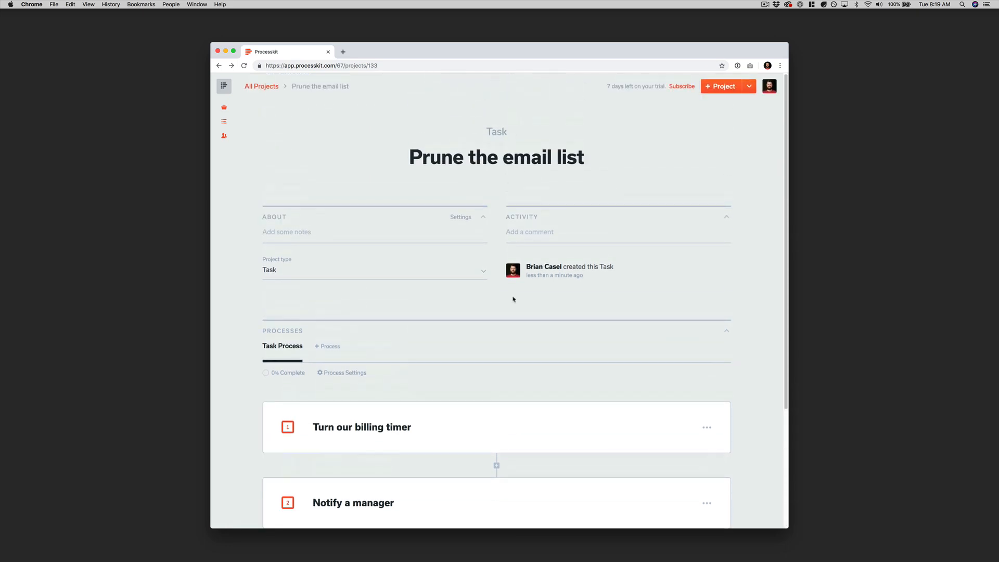
scroll(513, 297, "down", 3)
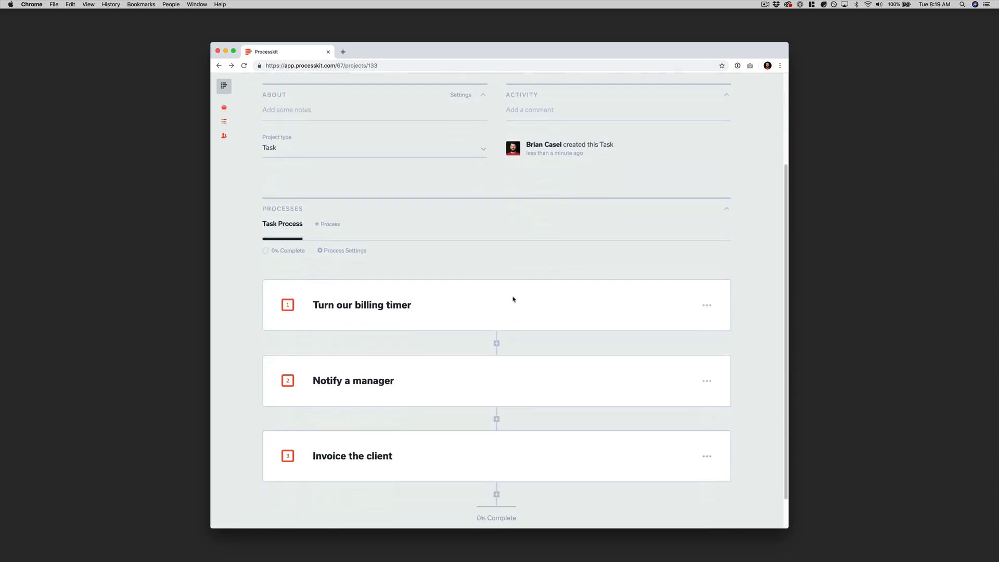
left_click(496, 339)
type("O")
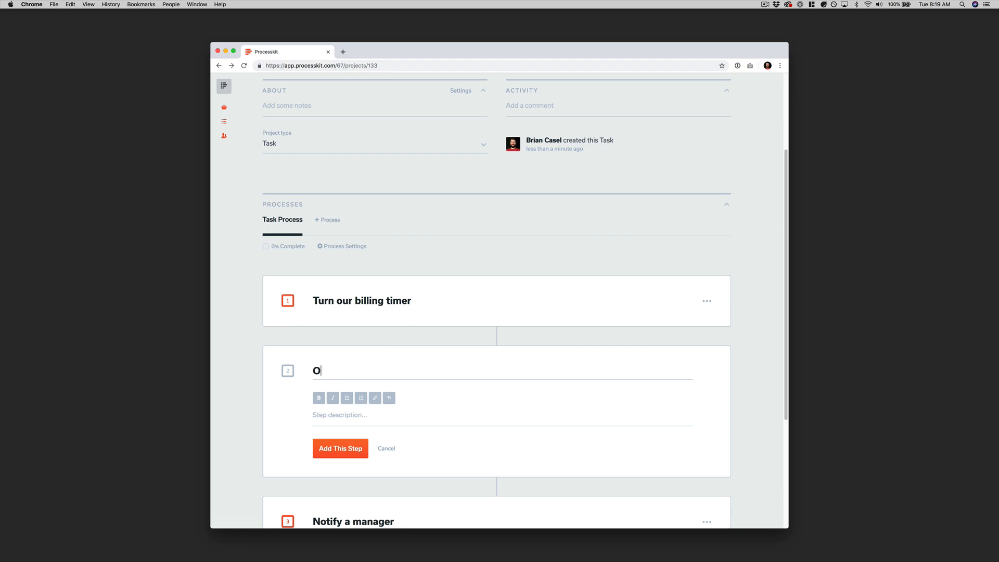
type("pen the email software")
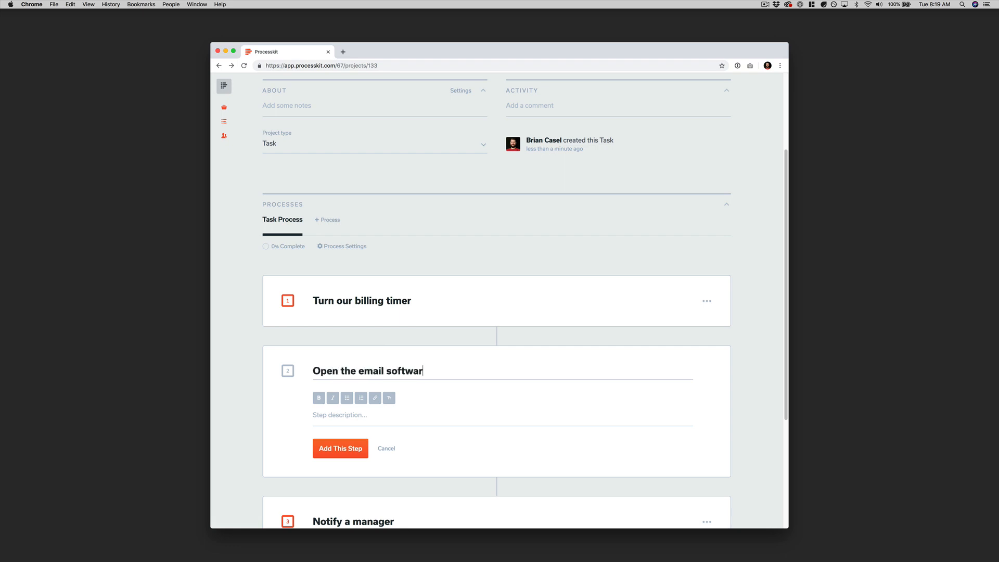
key("Return")
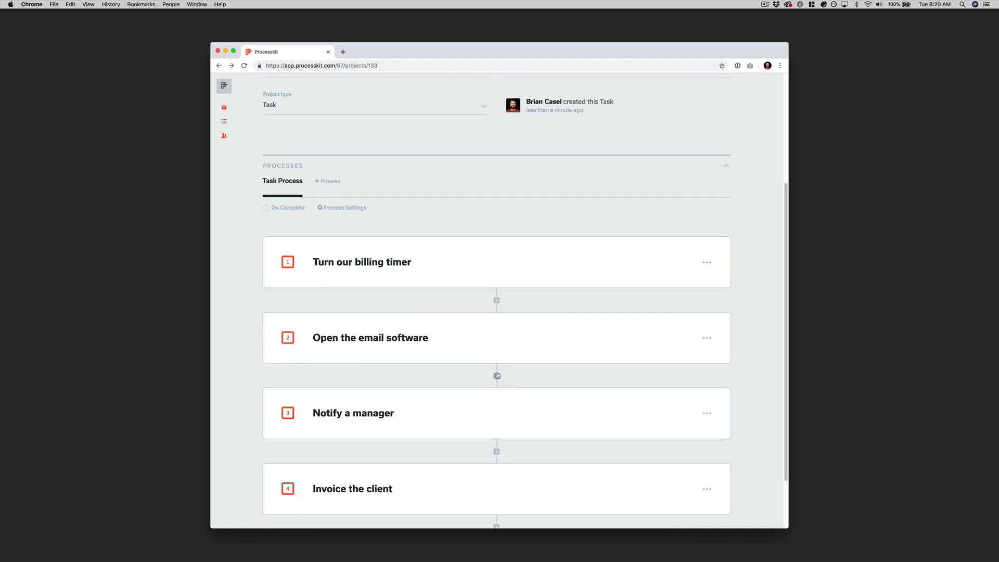
Insert a step titled "Prune the email list" between "Open the email software" and "Notify a manager"
left_click(497, 375)
type("P")
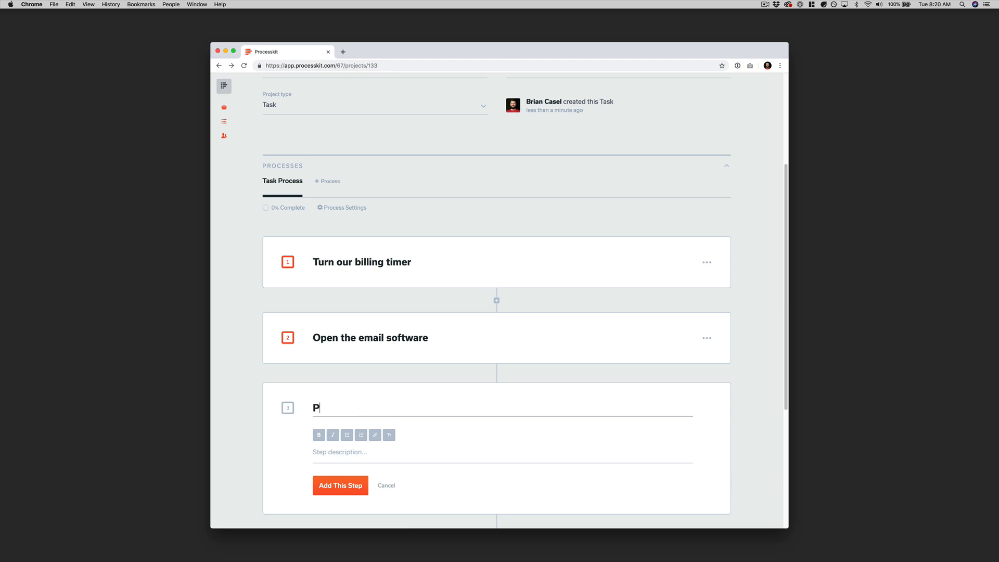
type("rune the email list")
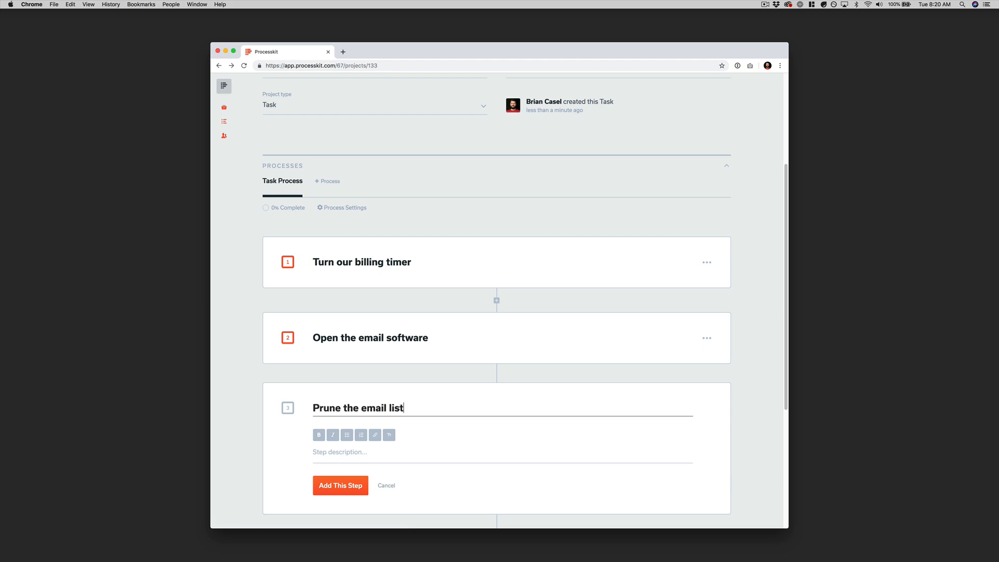
left_click(341, 486)
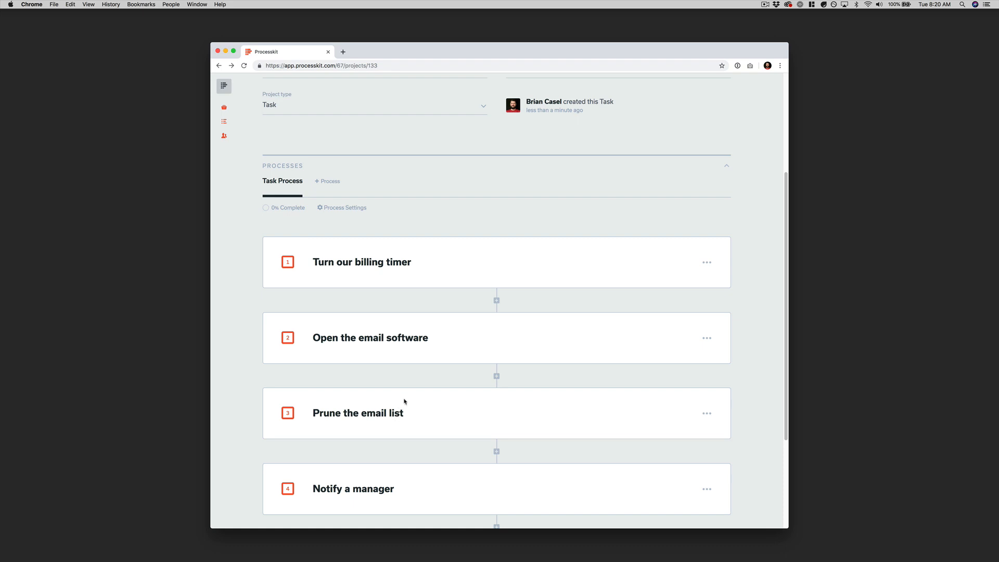
Review the project's details and the order of its preloaded and custom process steps
scroll(411, 398, "up", 3)
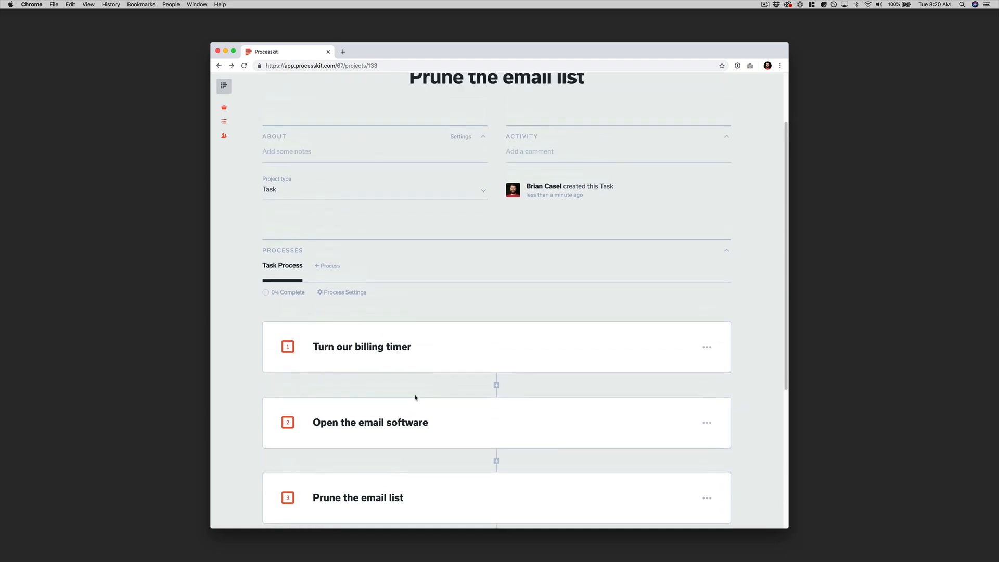
scroll(413, 395, "down", 5)
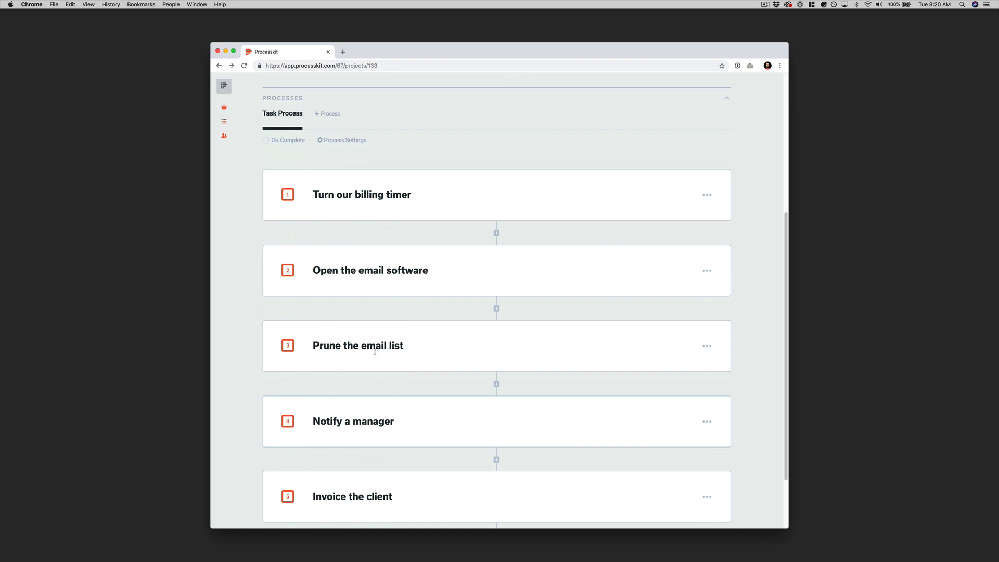
scroll(406, 380, "up", 5)
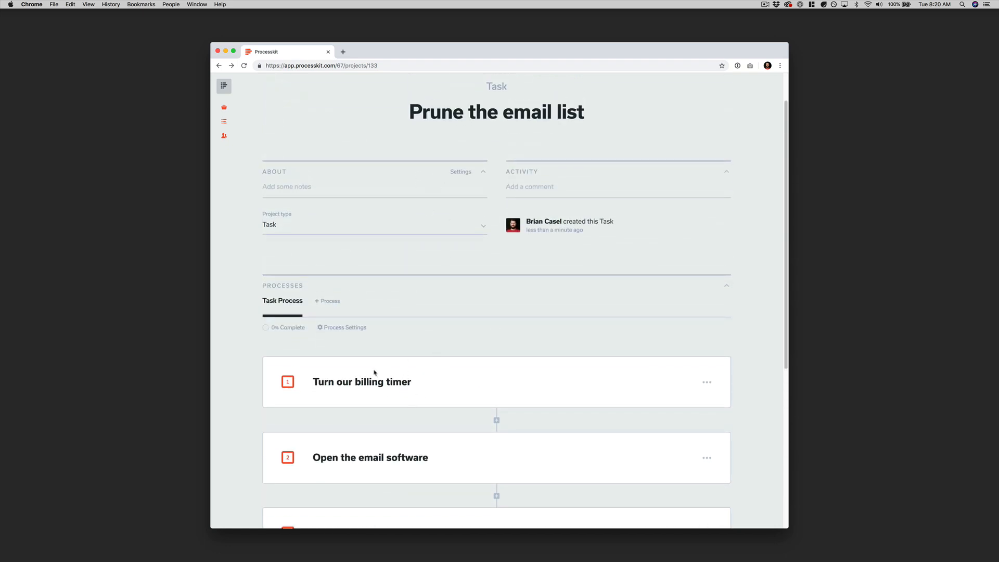
scroll(361, 387, "down", 4)
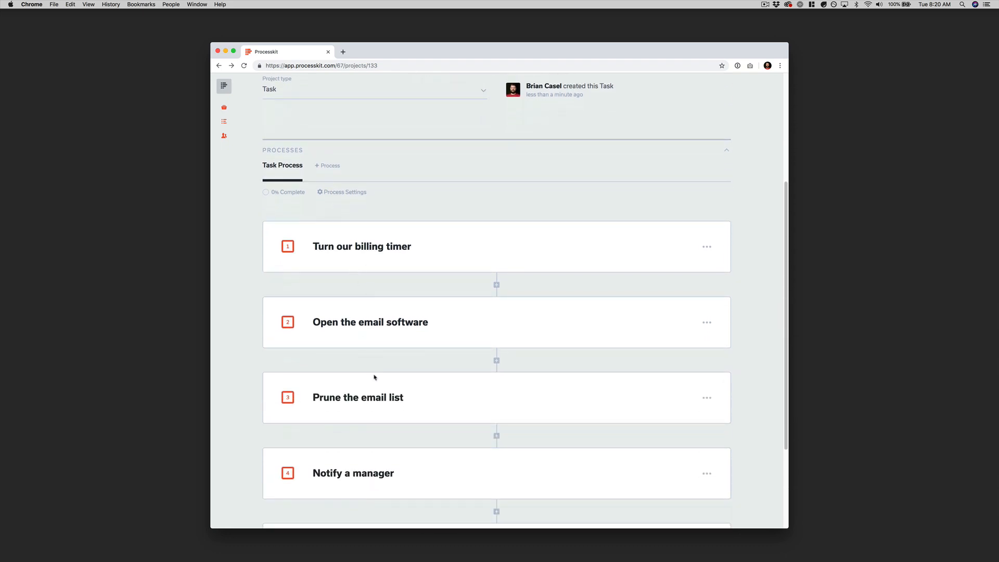
scroll(374, 378, "up", 3)
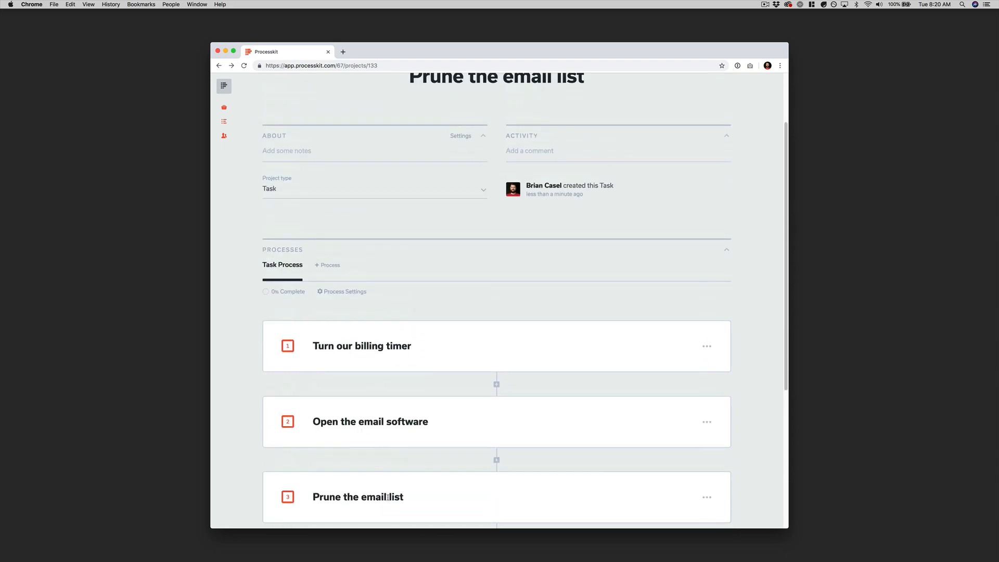
scroll(391, 487, "up", 3)
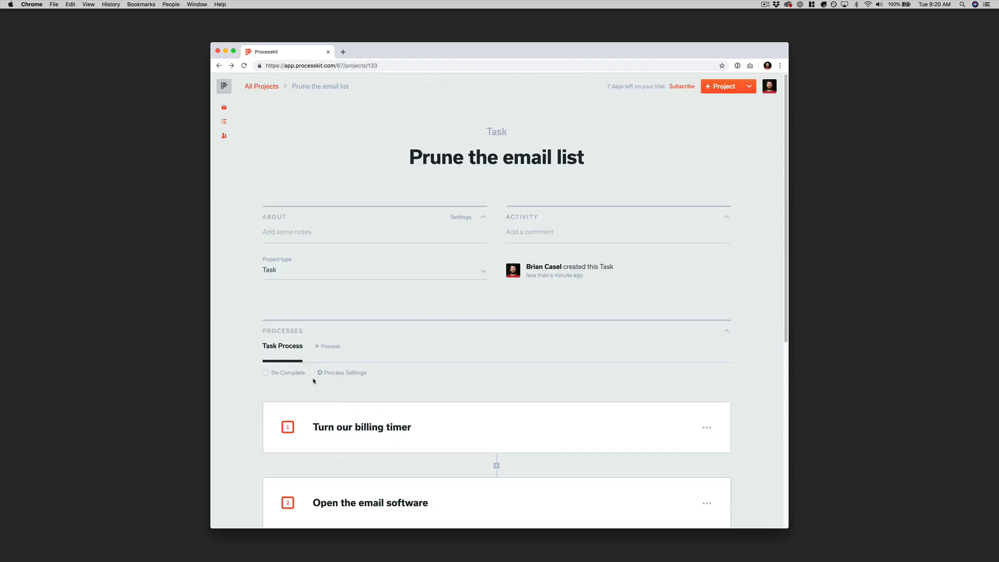
scroll(404, 399, "down", 3)
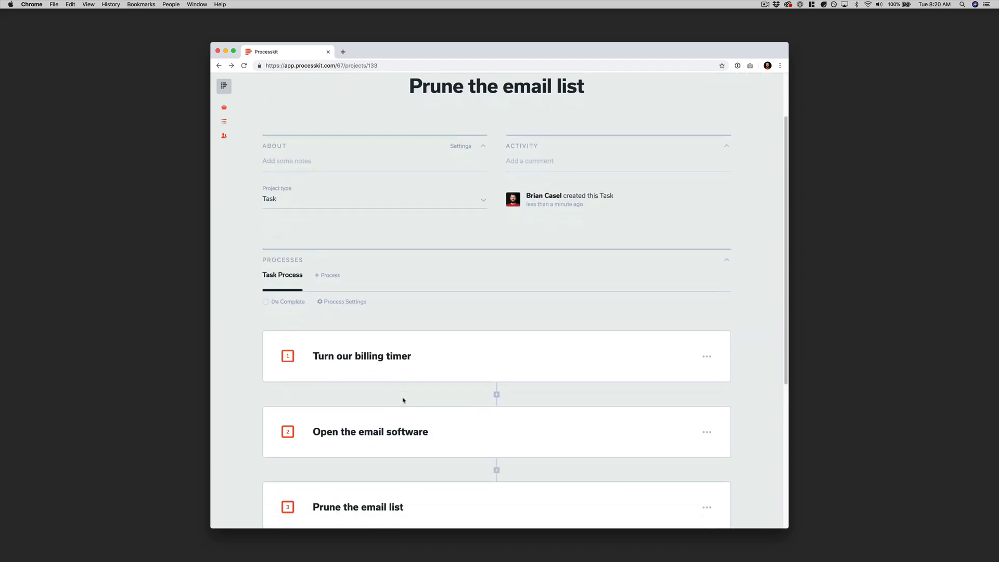
scroll(403, 400, "up", 2)
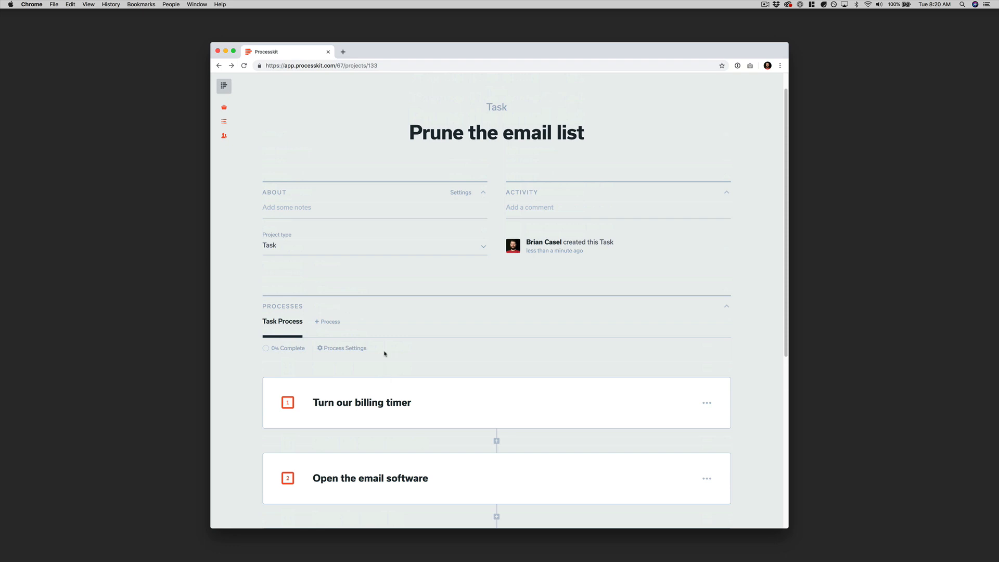
Look at the options for adding another process, from scratch or from a template, and close them without adding one
scroll(383, 351, "up", 1)
left_click(326, 341)
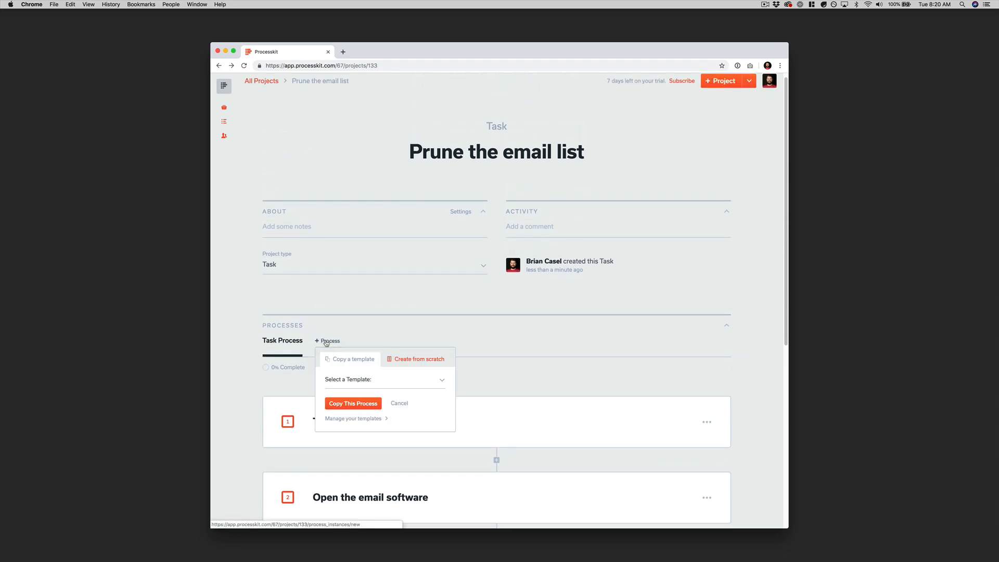
left_click(416, 359)
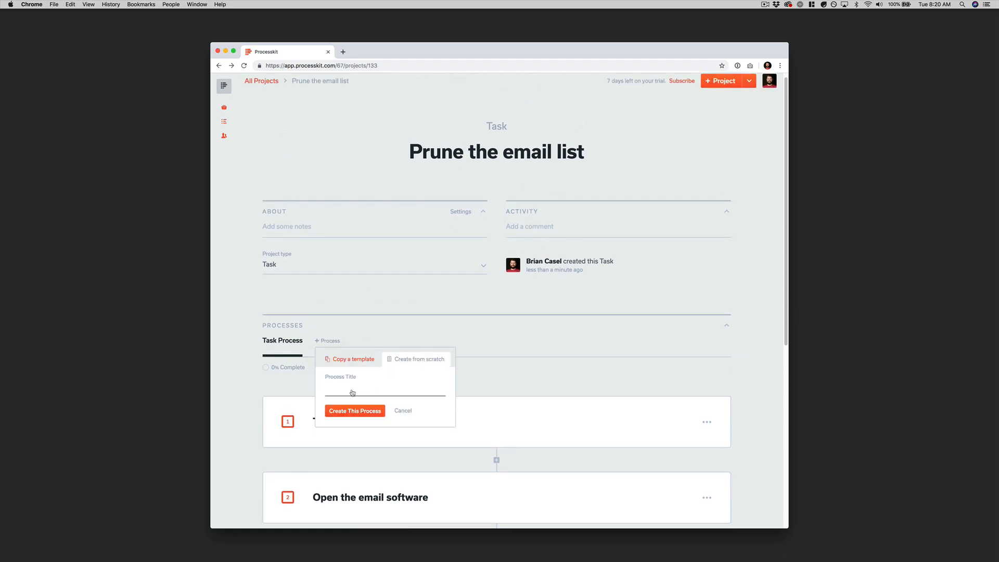
left_click(345, 360)
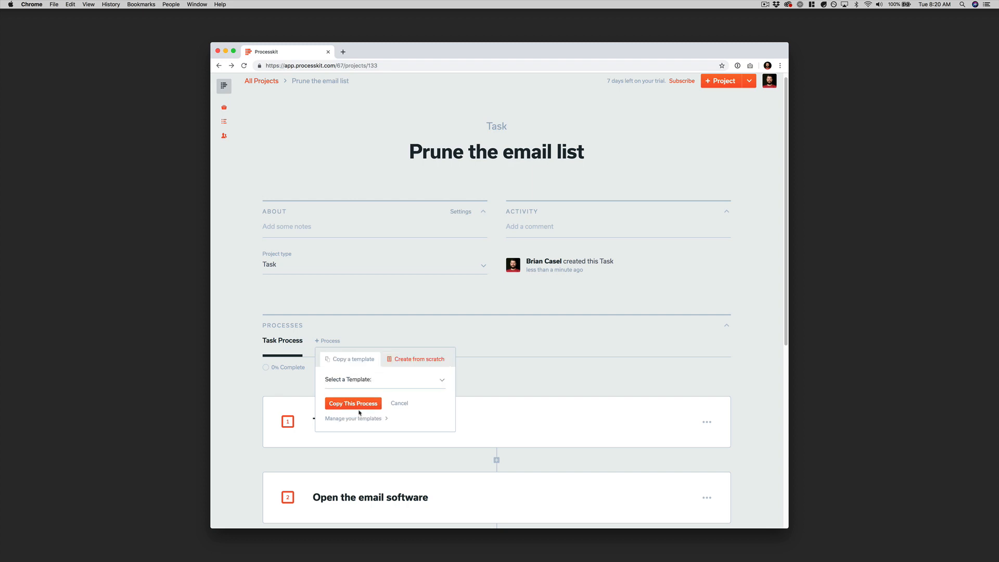
left_click(400, 405)
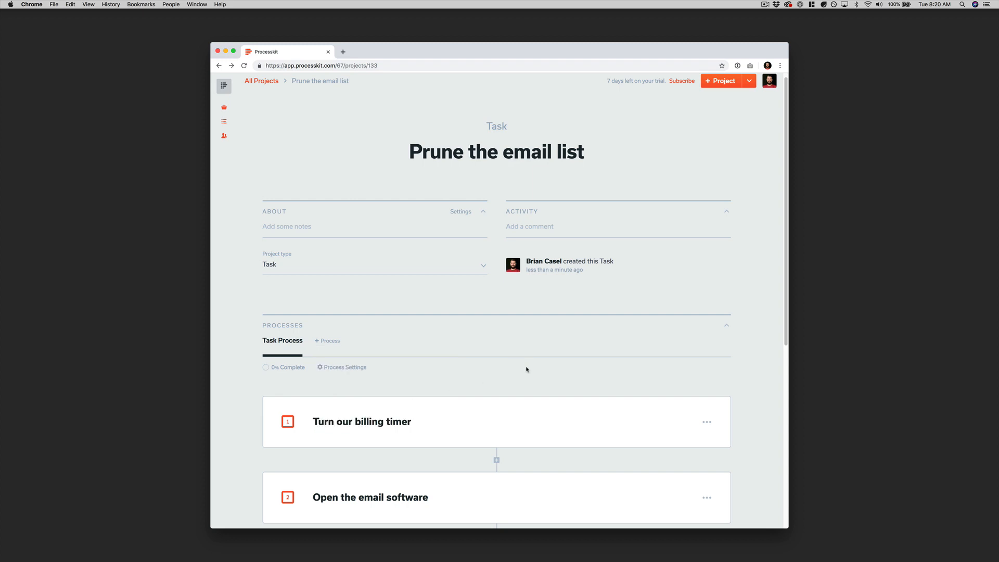
Collapse the About and Activity sections of the "Prune the email list" project
scroll(525, 307, "up", 1)
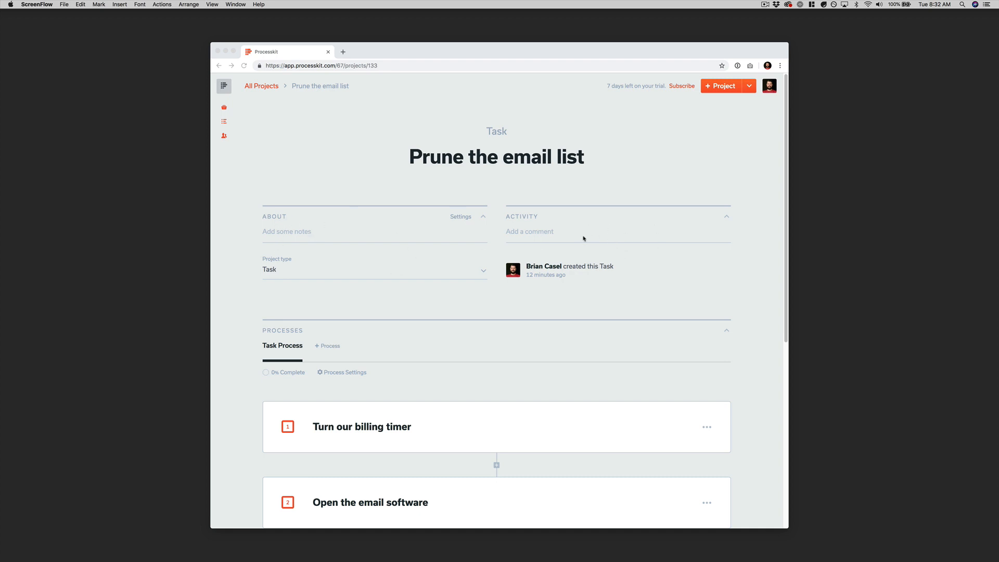
left_click(483, 217)
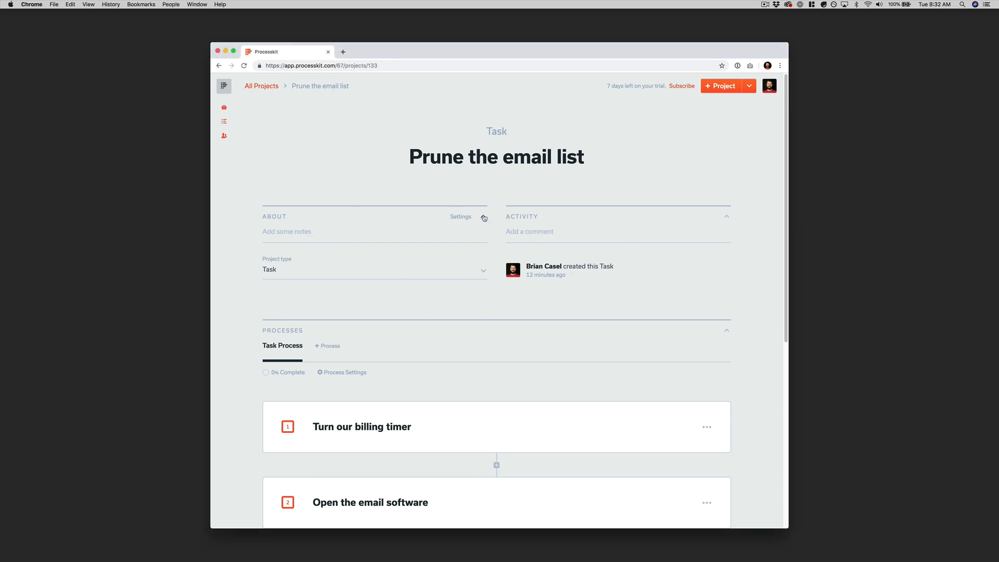
left_click(483, 217)
left_click(728, 217)
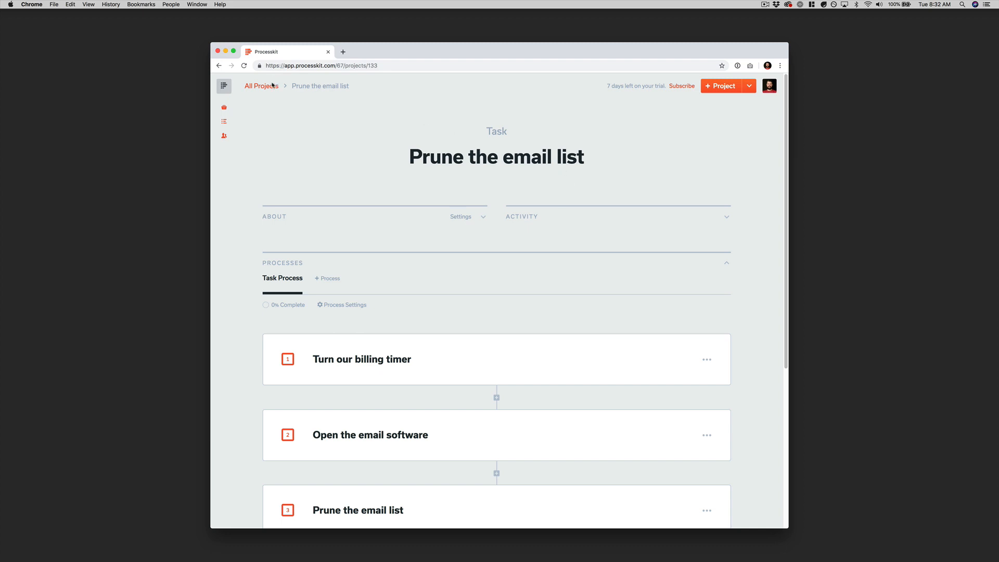
Return to the list of all projects and filter it to show only the Task type
left_click(256, 88)
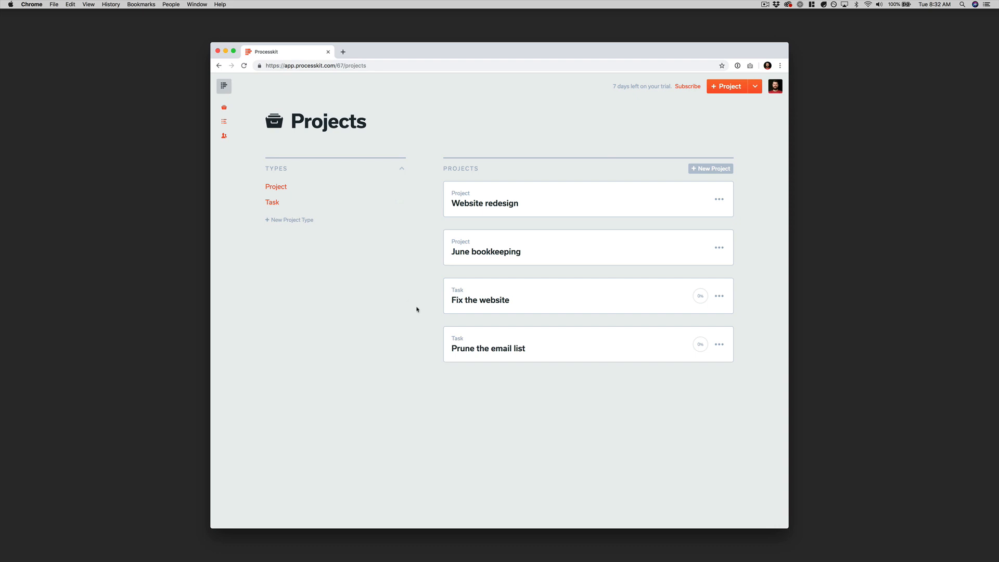
left_click(271, 204)
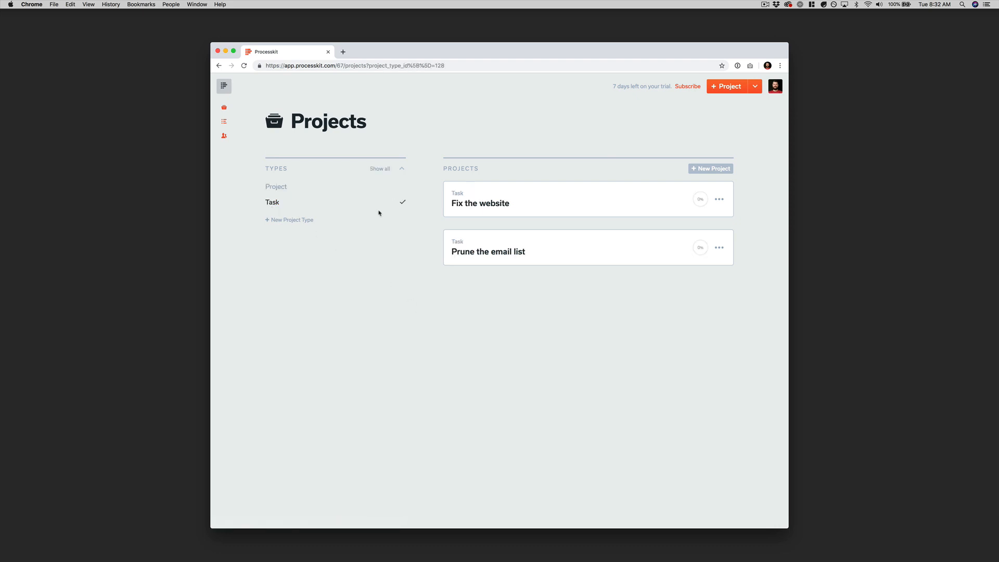